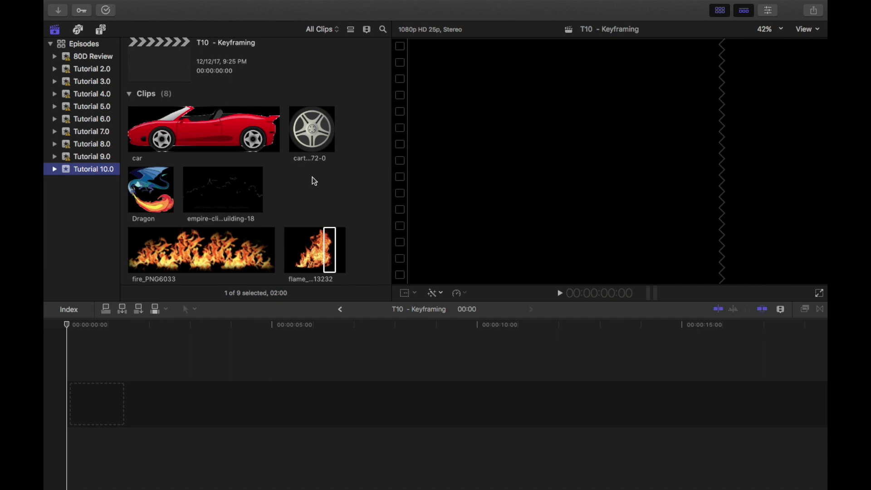
- Preview the starry-night sky and flame_PNG13232 clips in the browser
scroll(314, 181, down, 3)
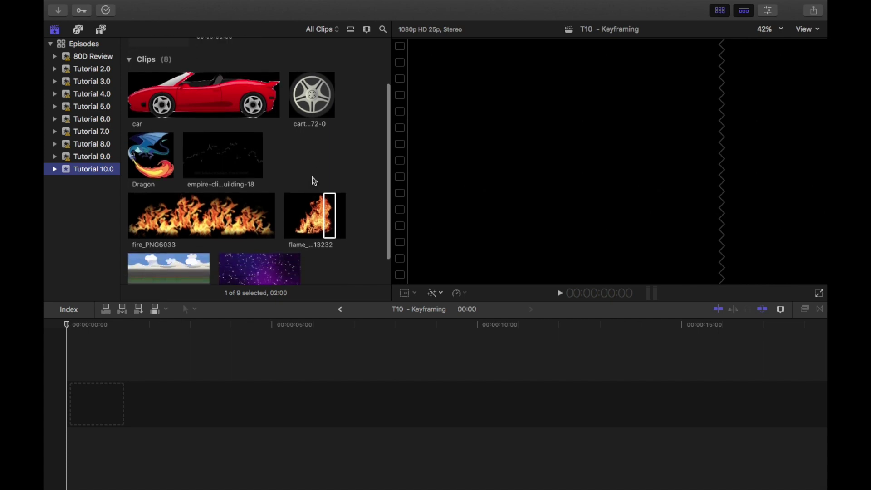
scroll(314, 180, up, 5)
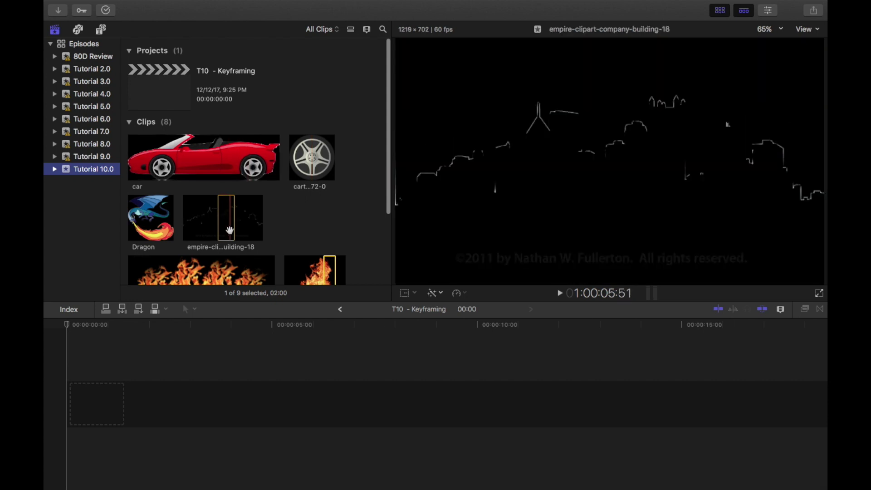
scroll(229, 230, down, 2)
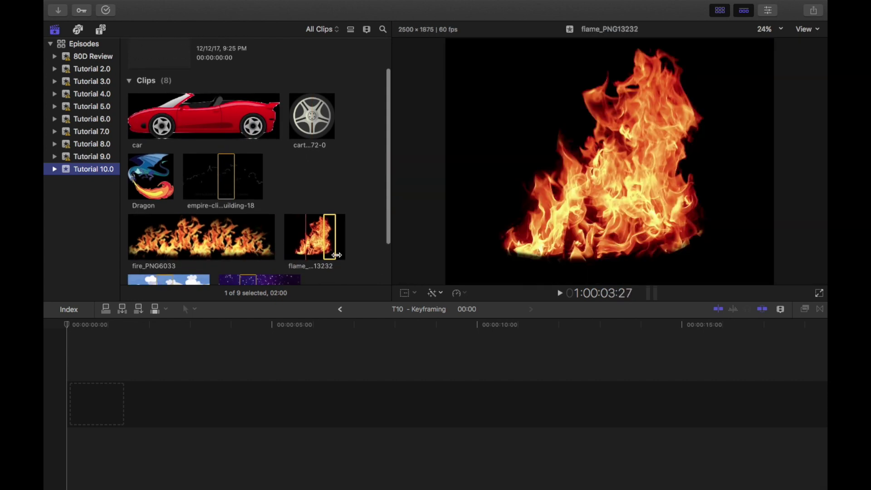
scroll(333, 175, up, 2)
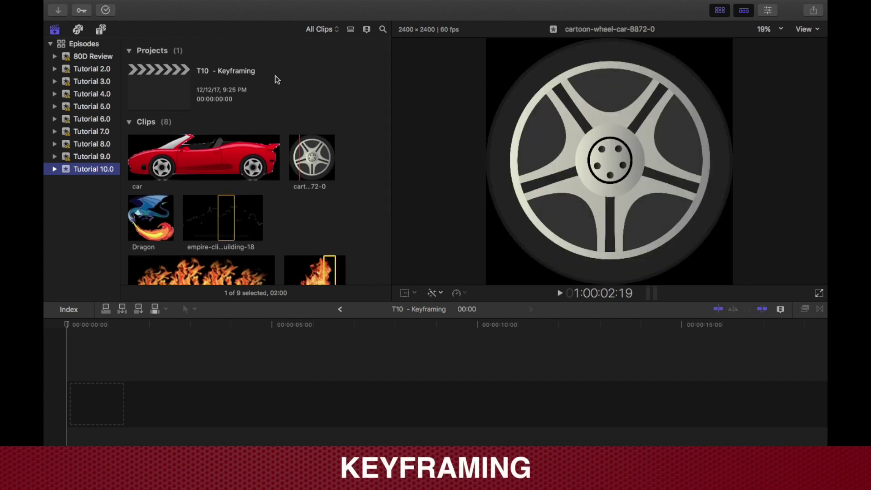
scroll(346, 151, down, 3)
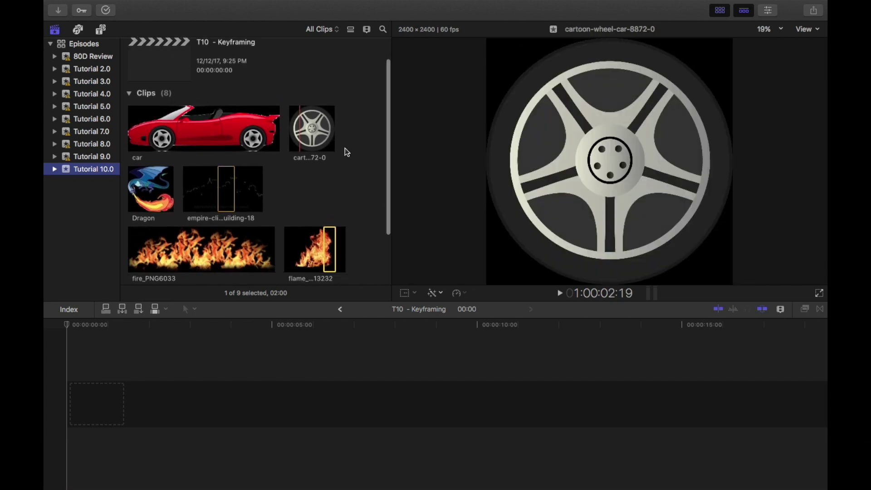
scroll(346, 151, down, 3)
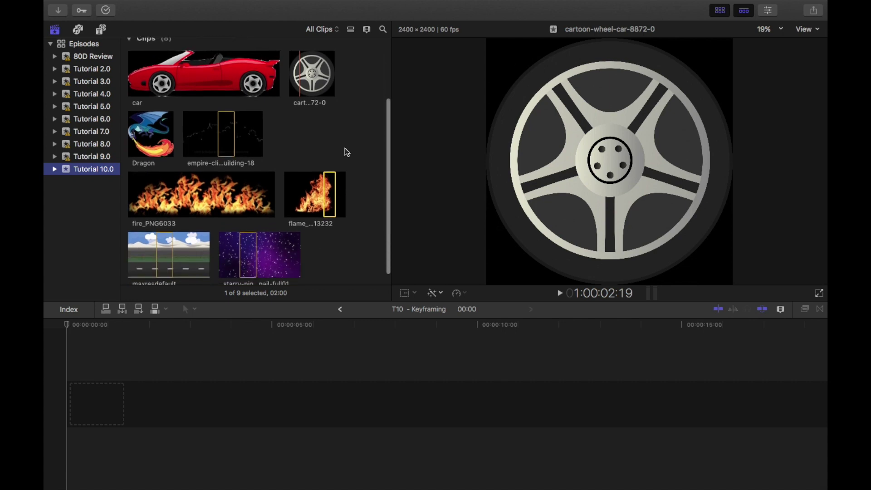
click(347, 151)
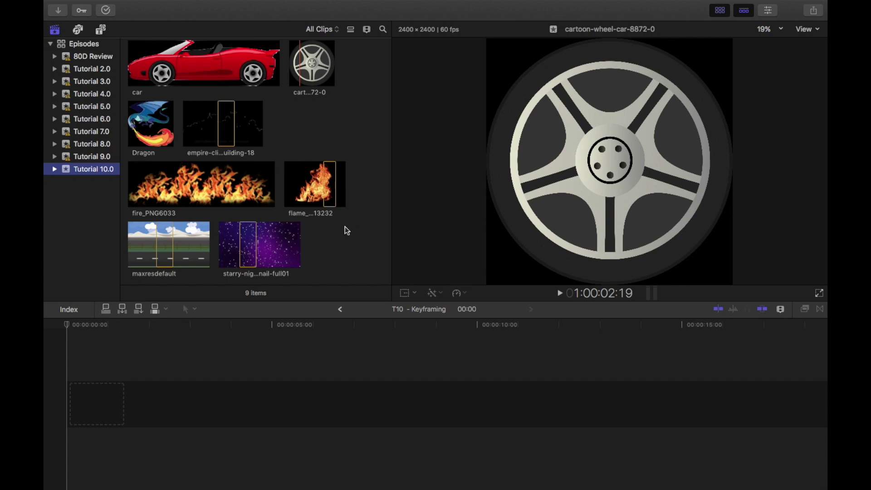
click(253, 258)
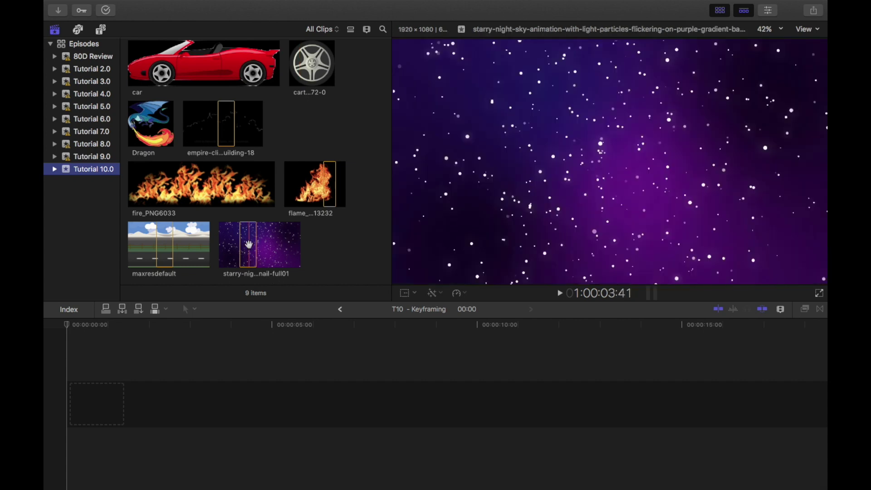
click(344, 200)
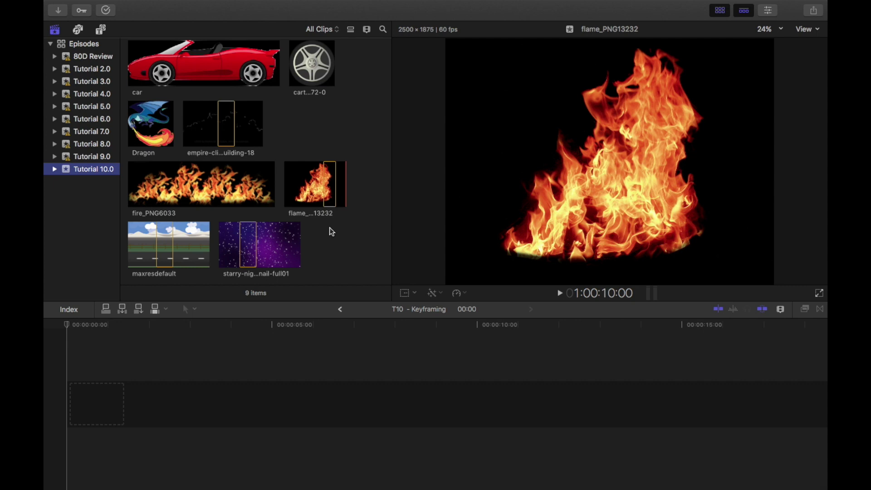
- Add the starry-night clip to the empty timeline and extend it to 6:01
scroll(317, 262, down, 1)
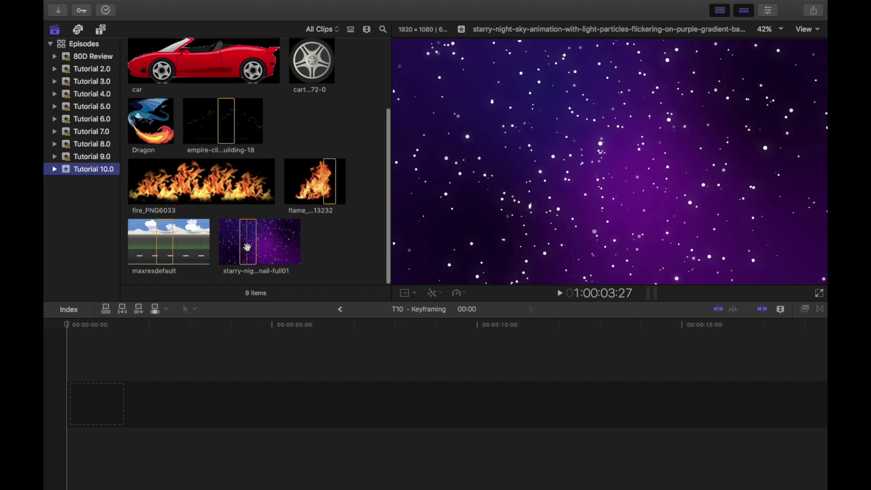
scroll(247, 247, up, 1)
scroll(249, 227, up, 3)
scroll(254, 200, up, 2)
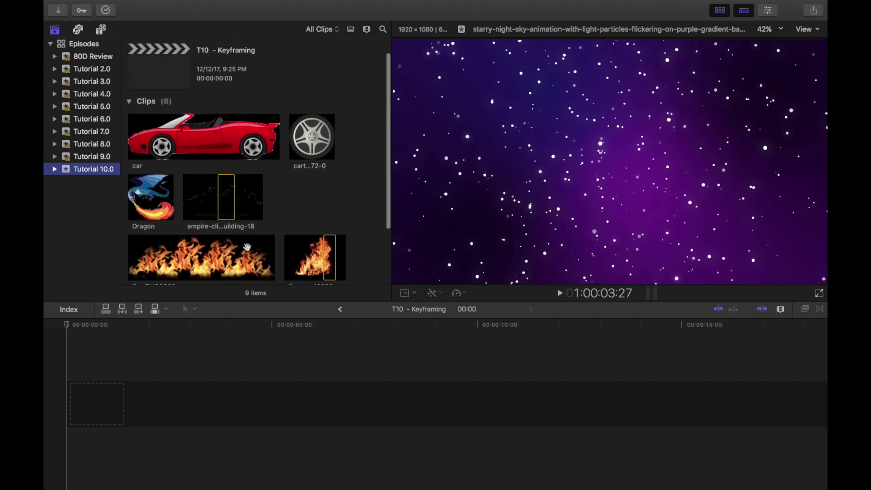
scroll(260, 174, up, 2)
scroll(261, 172, down, 5)
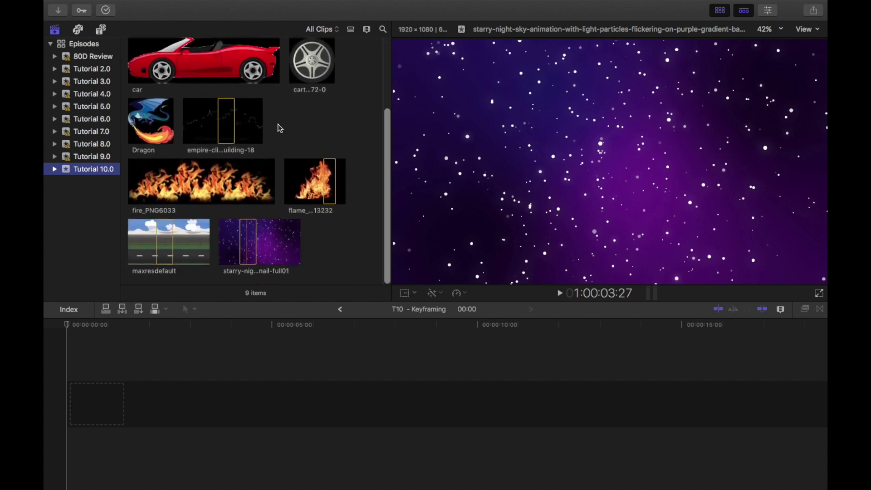
scroll(285, 105, up, 2)
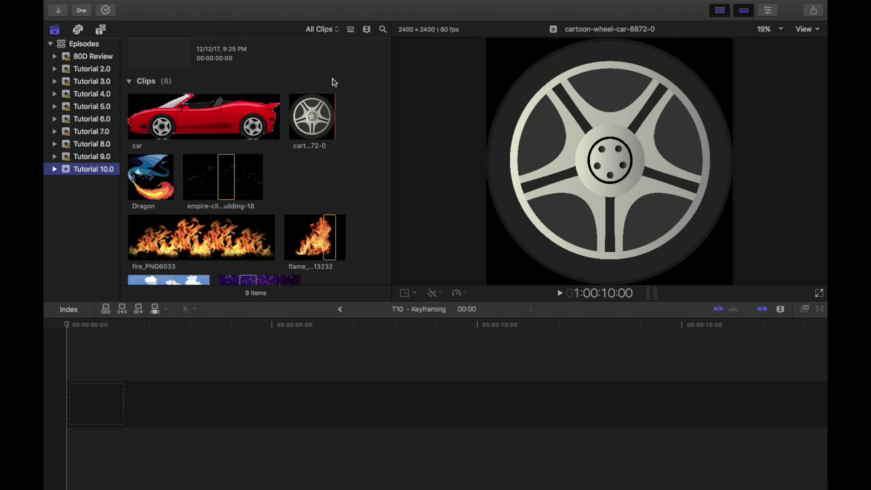
scroll(334, 82, down, 3)
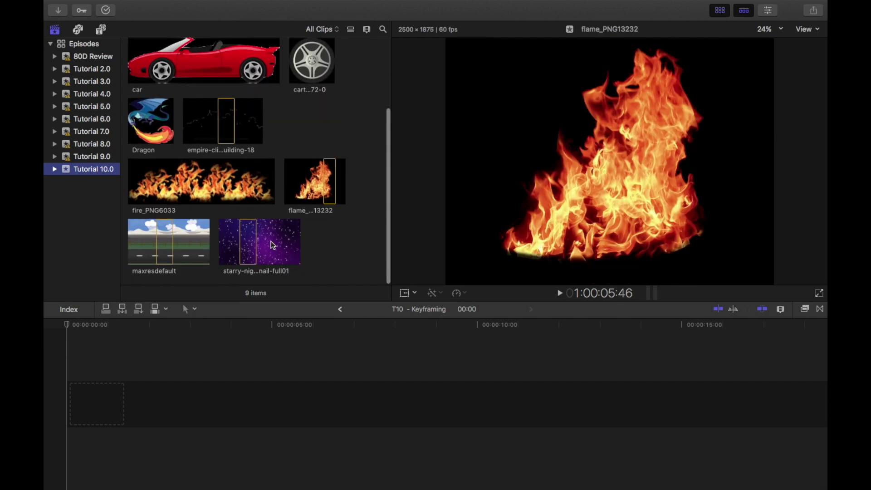
scroll(272, 245, up, 5)
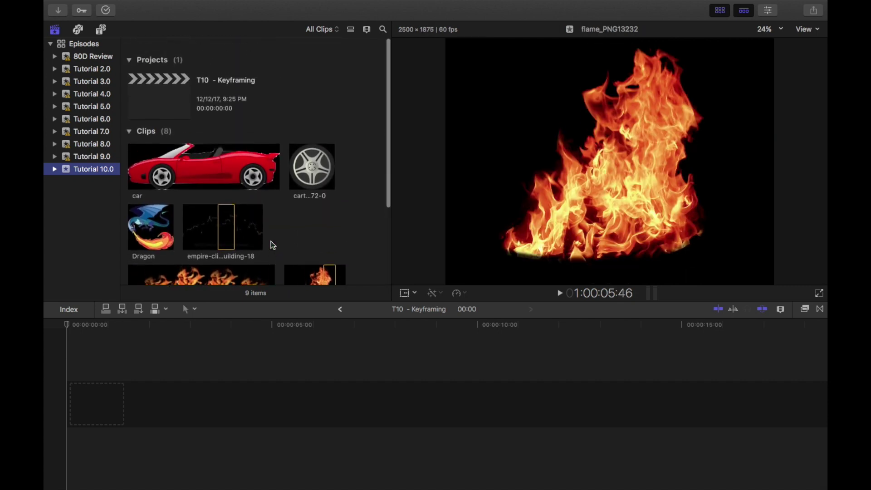
scroll(272, 244, down, 5)
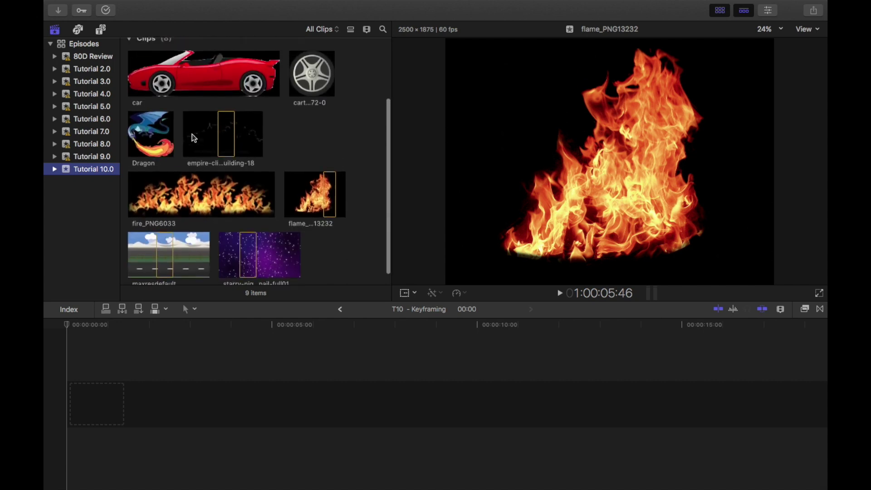
scroll(194, 137, up, 4)
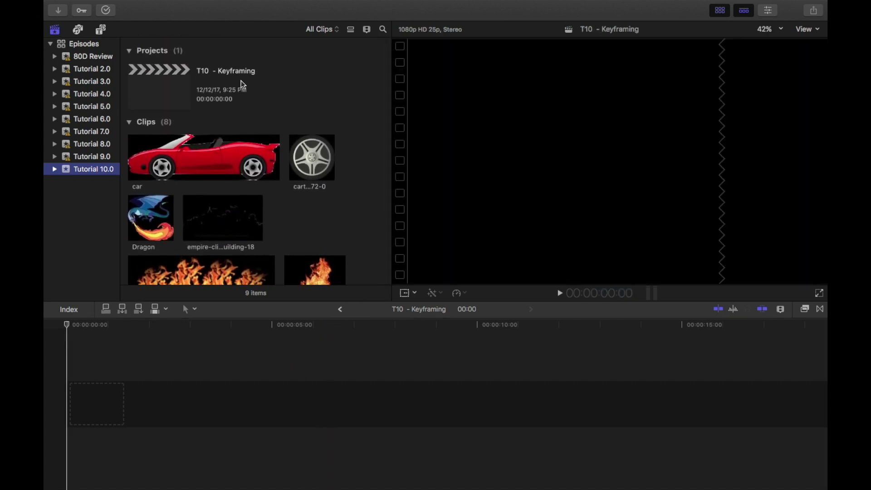
scroll(251, 159, down, 5)
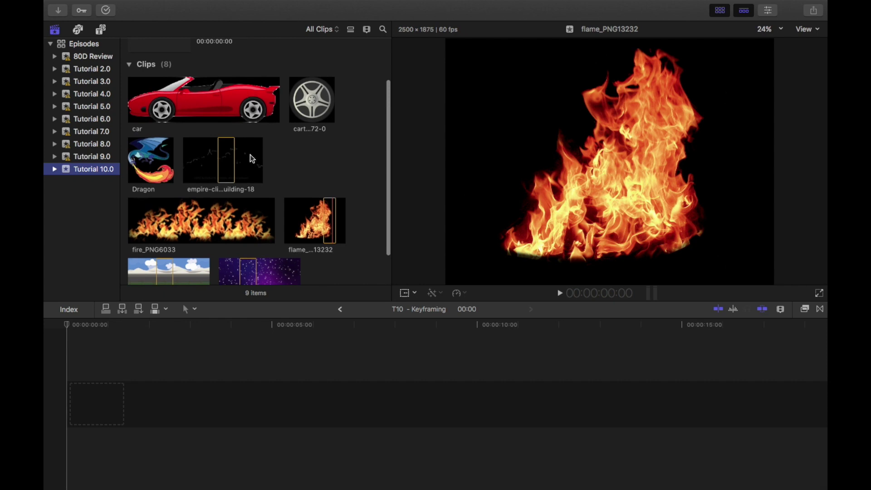
drag(247, 241, 64, 399)
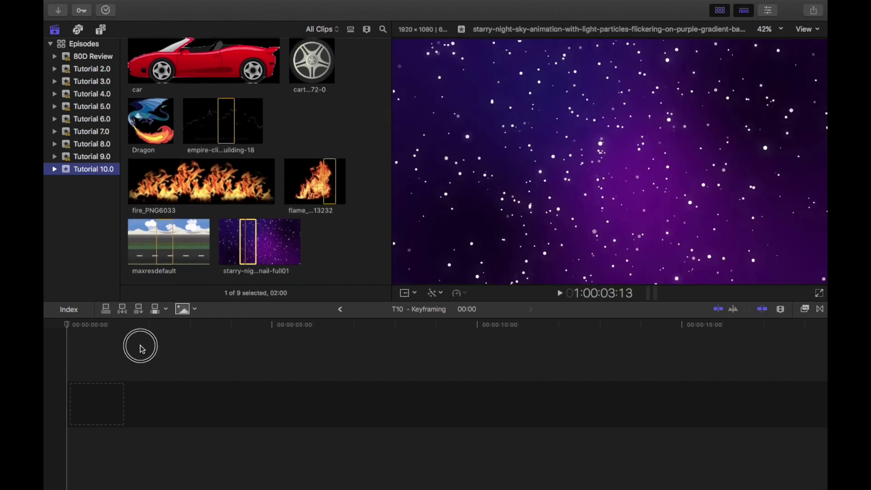
drag(150, 390, 313, 389)
click(137, 359)
click(187, 399)
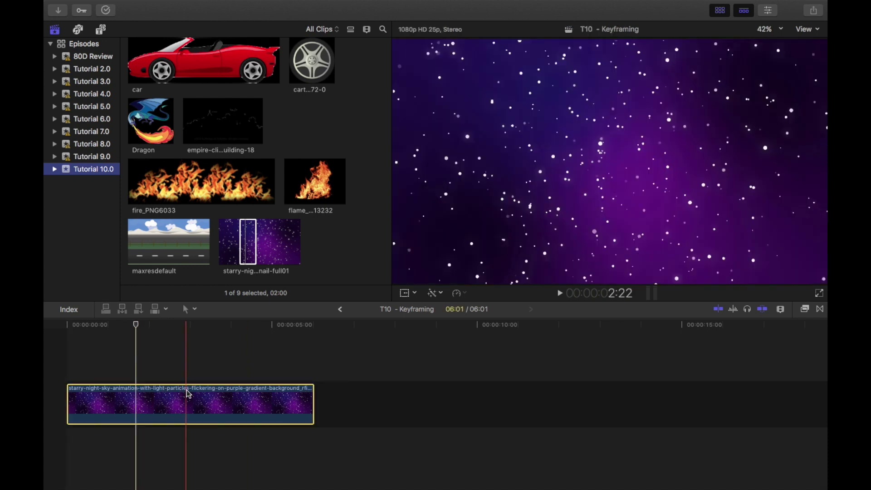
scroll(244, 347, right, 2)
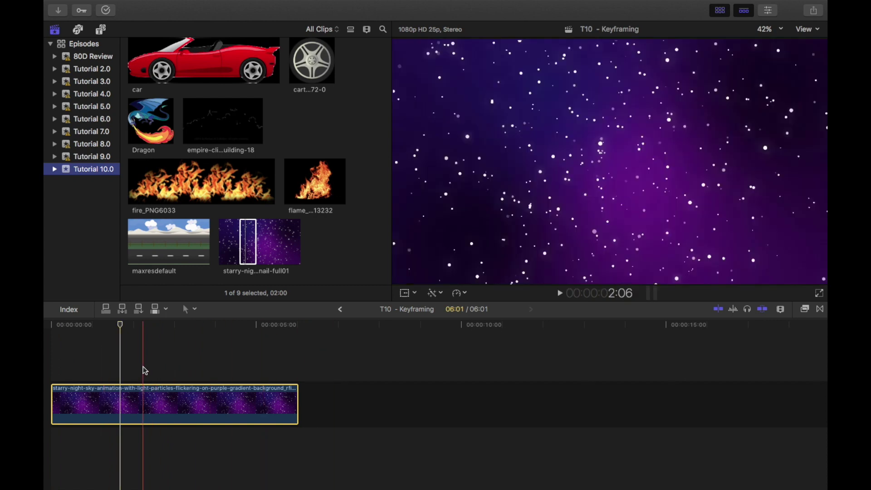
click(143, 366)
- Connect the empire skyline and maxresdefault road clips above, each extended to 6:01
drag(211, 130, 68, 354)
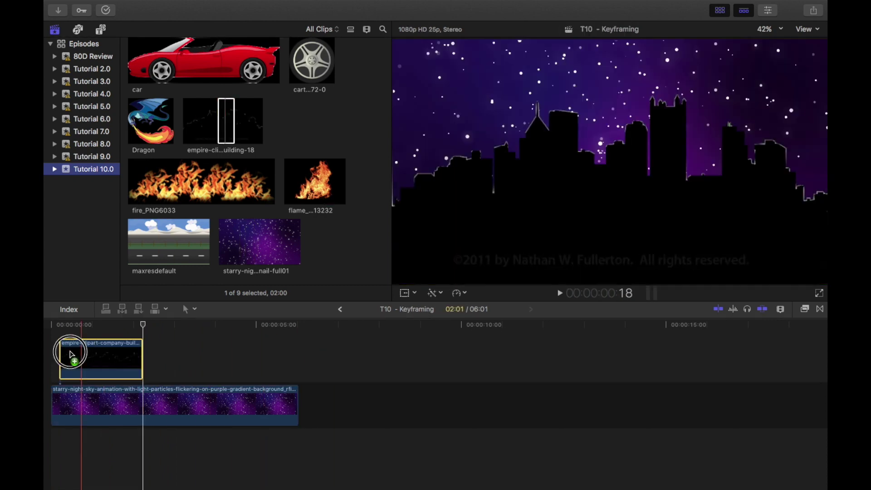
drag(151, 377, 313, 376)
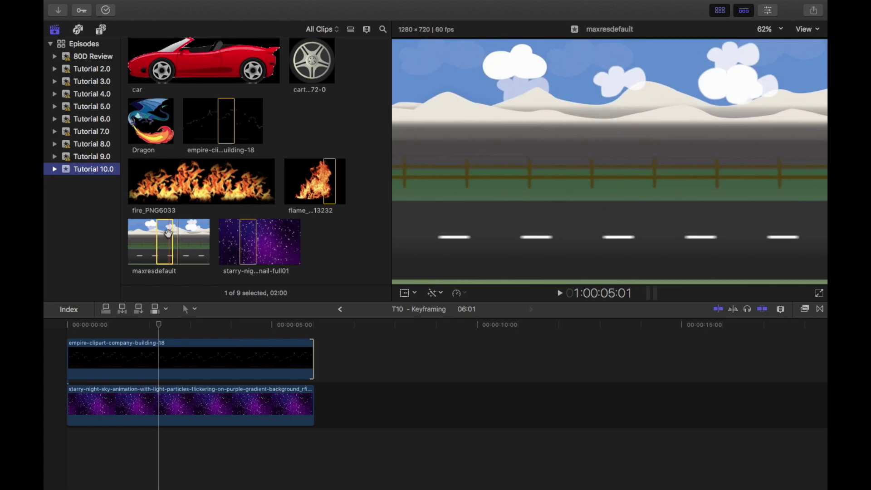
drag(168, 233, 127, 349)
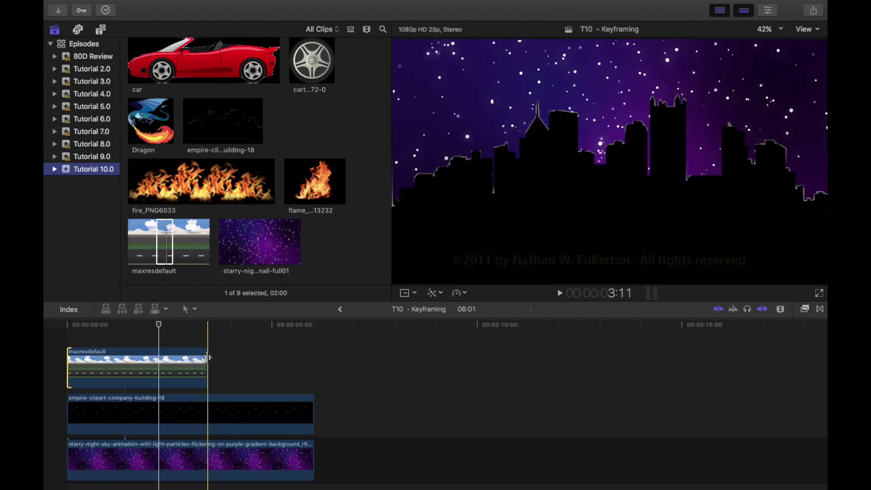
drag(206, 357, 316, 368)
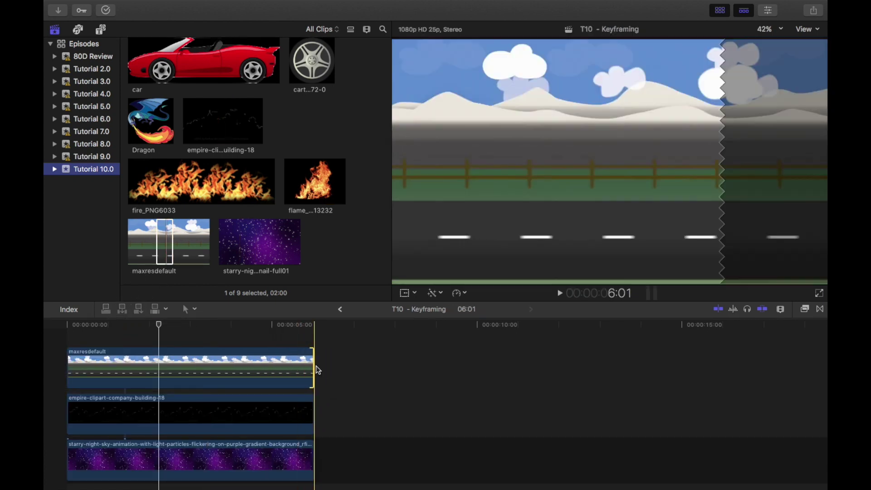
scroll(173, 424, up, 2)
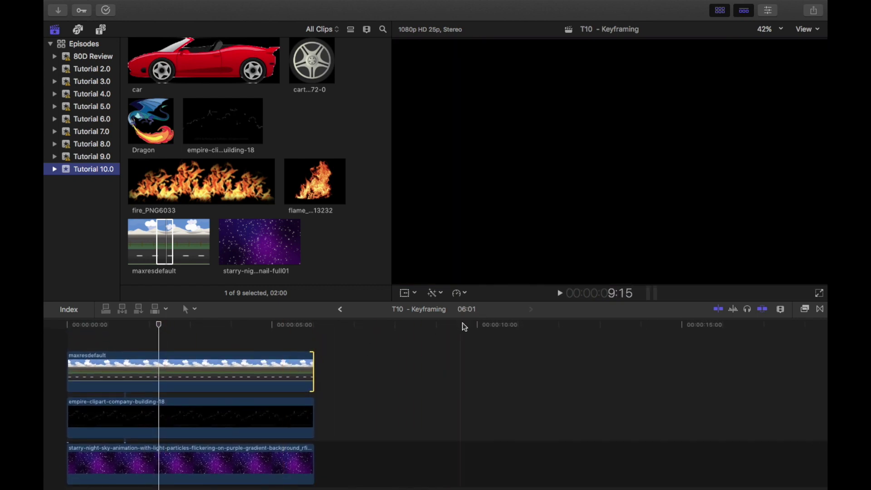
click(174, 330)
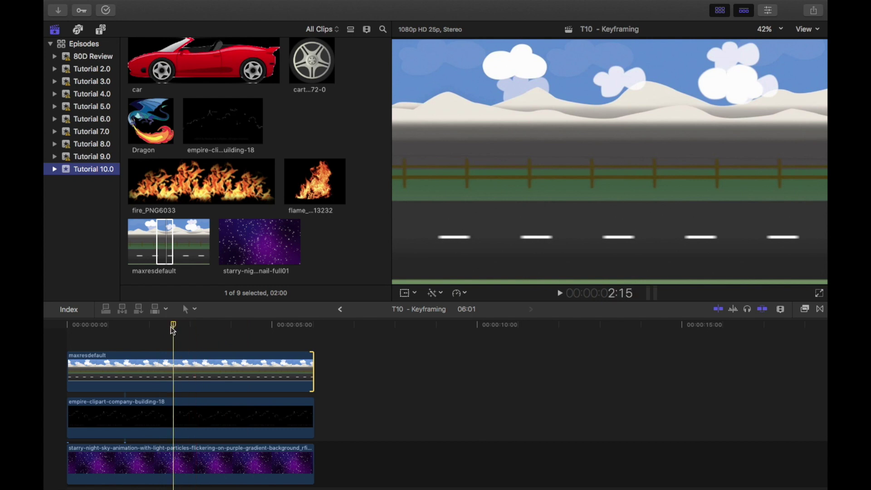
scroll(173, 331, right, 1)
- Crop the maxresdefault road clip 460 px from the top, down to the fence
click(179, 364)
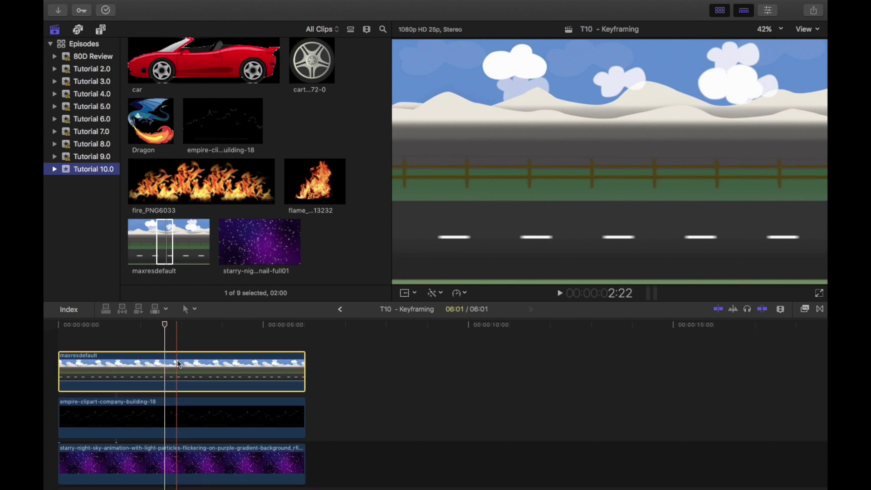
key(shift+c)
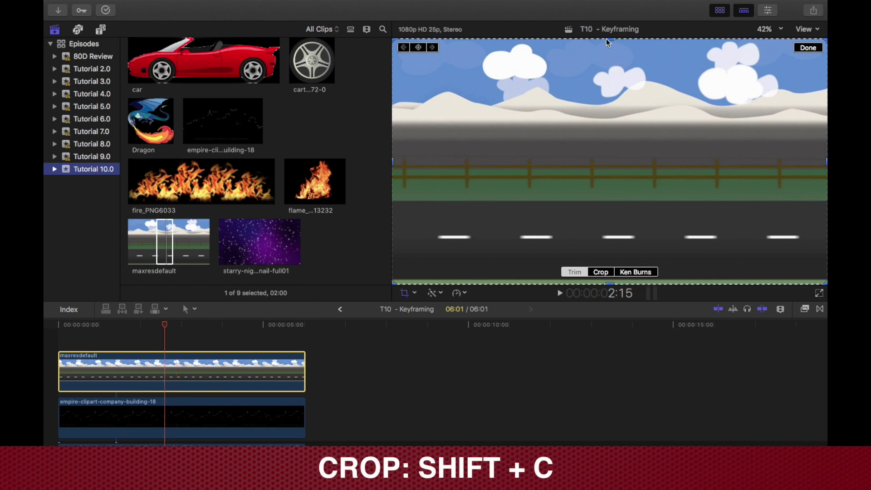
click(608, 43)
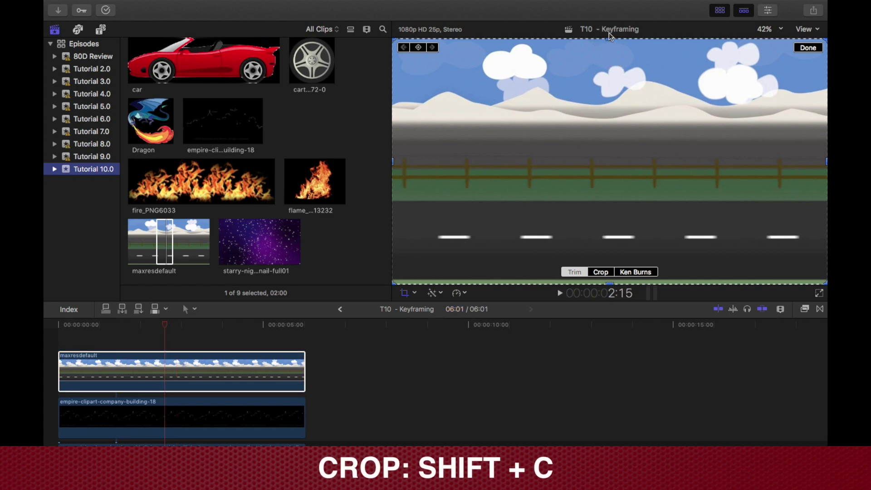
drag(608, 36, 618, 199)
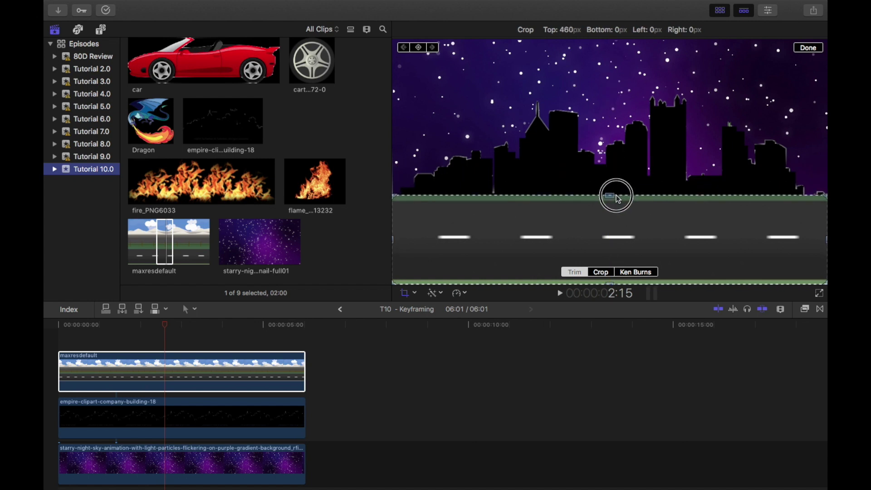
click(807, 49)
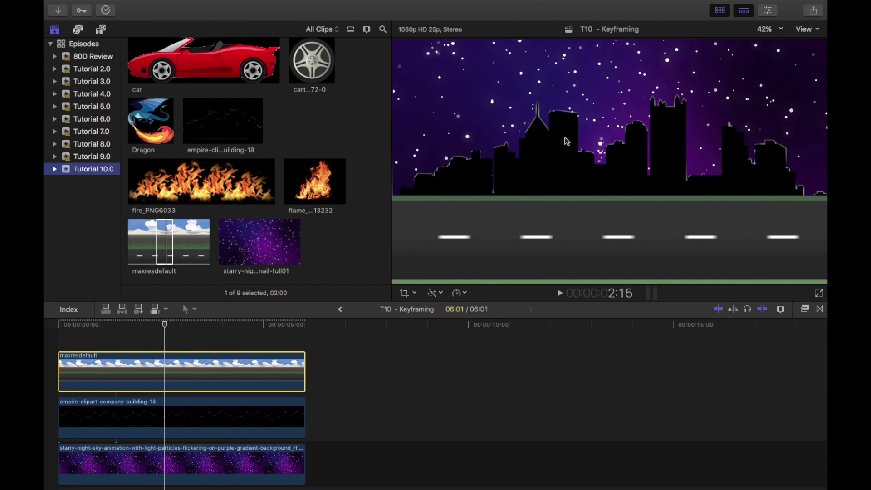
key(ctrl+super+1)
key(shift+t)
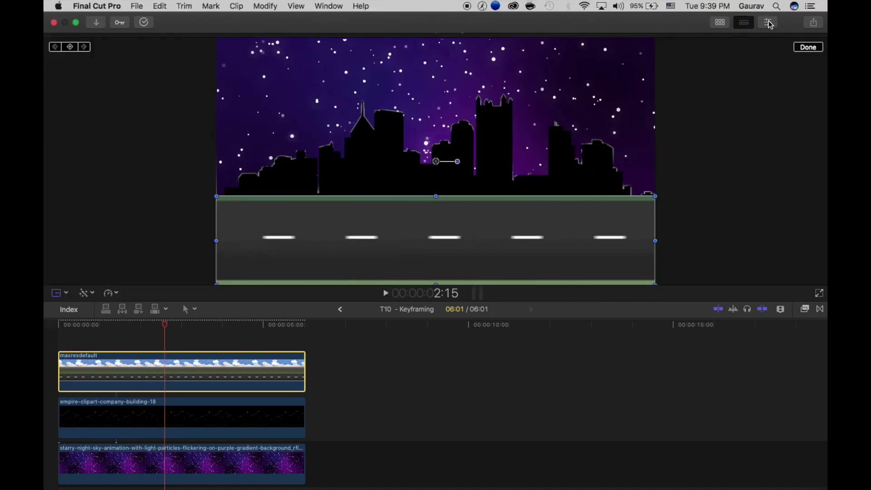
- Lower the road clip to Position Y −139.3 px, below the skyline
click(768, 22)
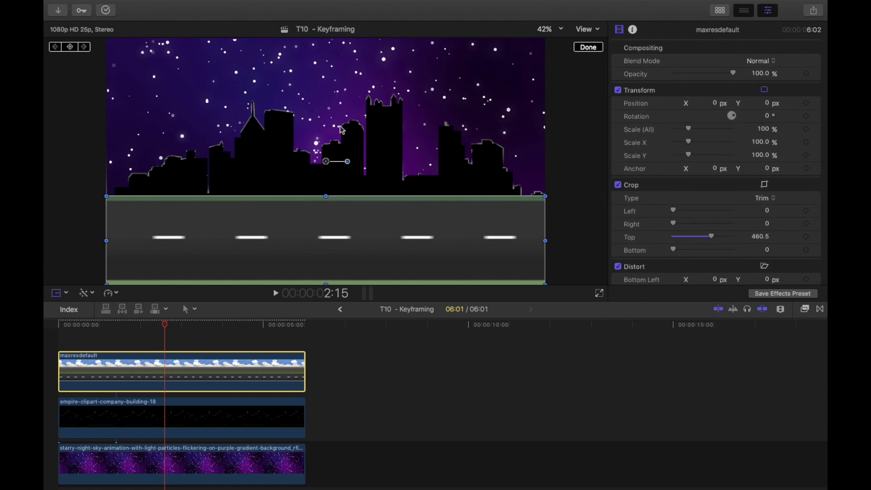
click(579, 48)
click(271, 325)
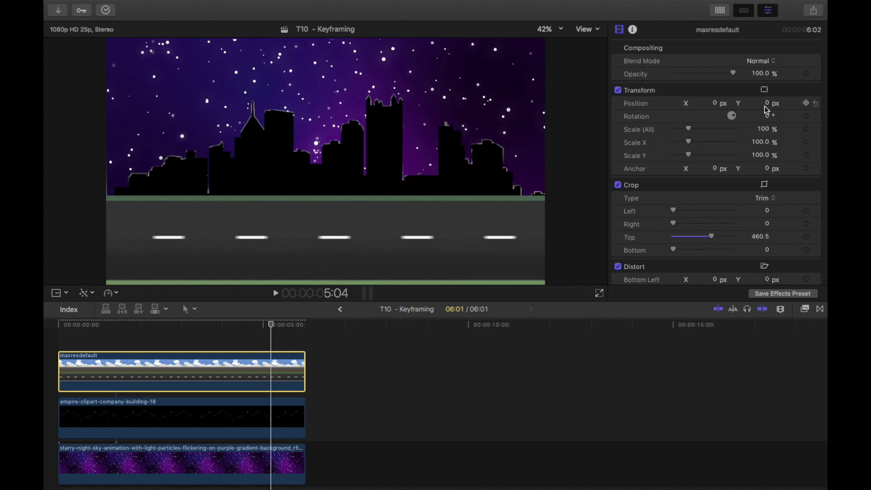
drag(769, 106, 715, 103)
key(shift+t)
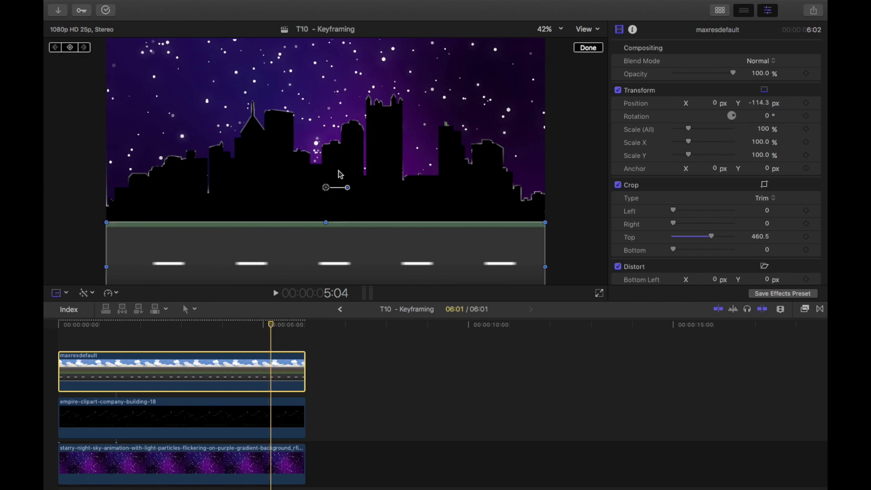
mouse_move(327, 188)
mouse_down()
mouse_move(329, 141)
mouse_move(325, 170)
mouse_move(306, 185)
mouse_move(322, 199)
mouse_up()
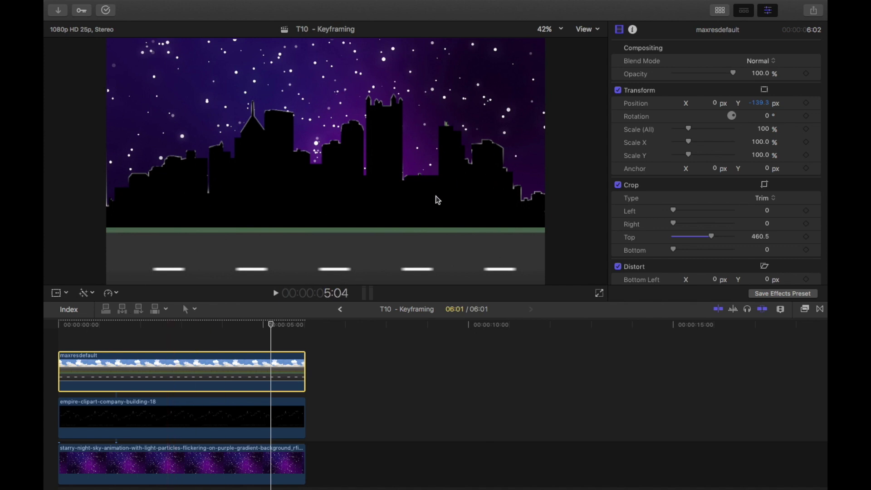
click(768, 12)
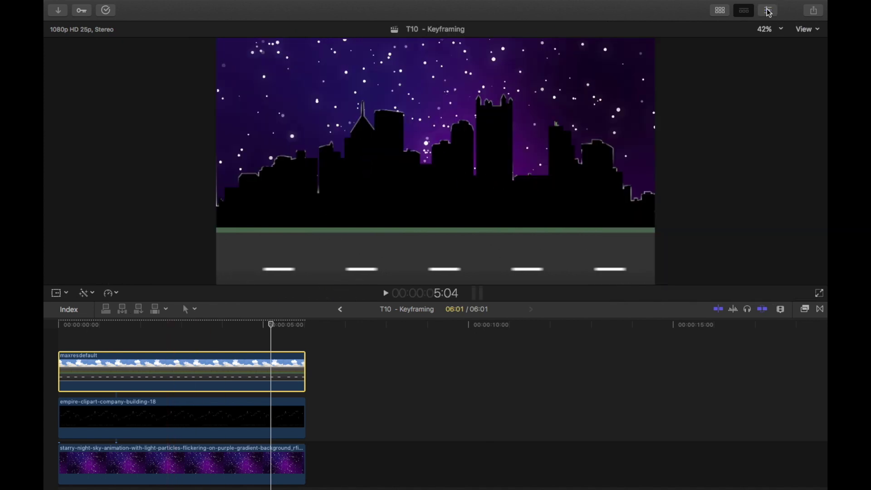
click(719, 9)
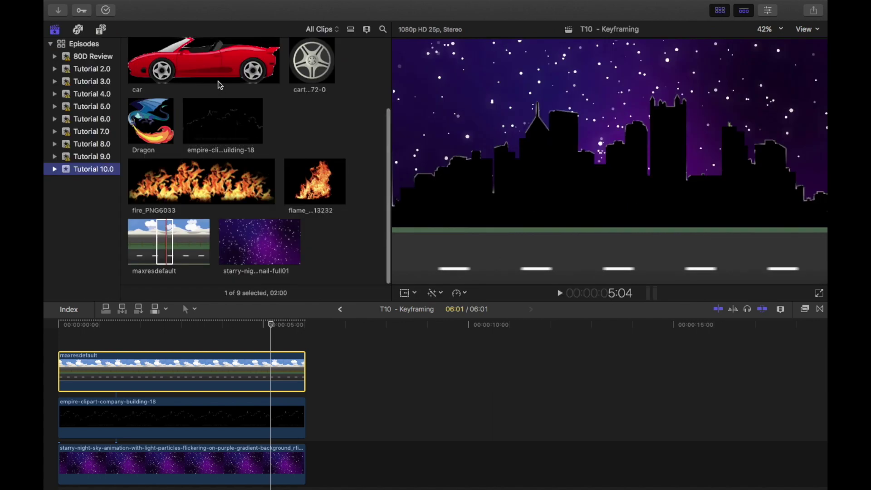
- Add the car clip above the road and extend it to 06:01
click(215, 73)
drag(215, 73, 68, 336)
drag(257, 336, 313, 335)
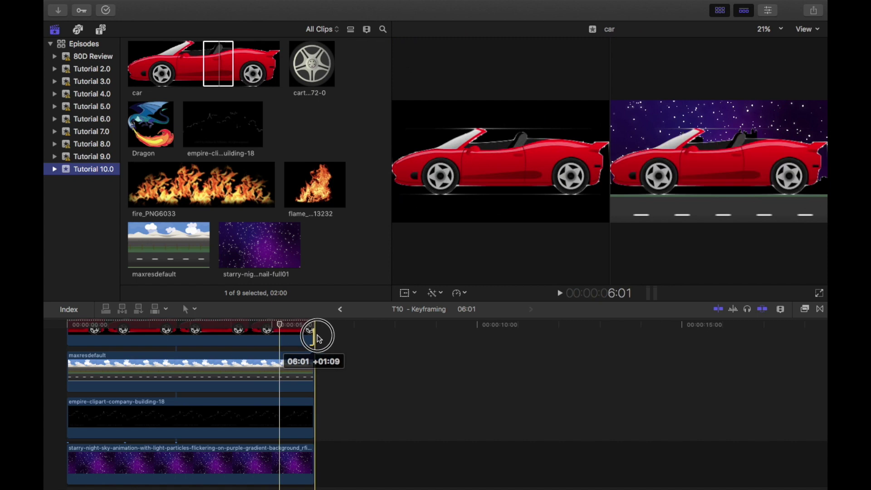
- Shrink the car to about 48% and place it on the road at X 545, Y −293 px
click(204, 324)
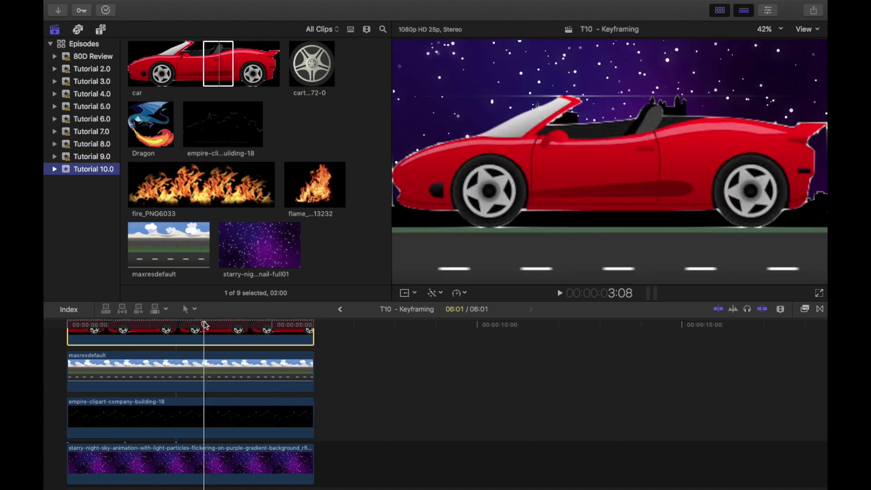
click(404, 292)
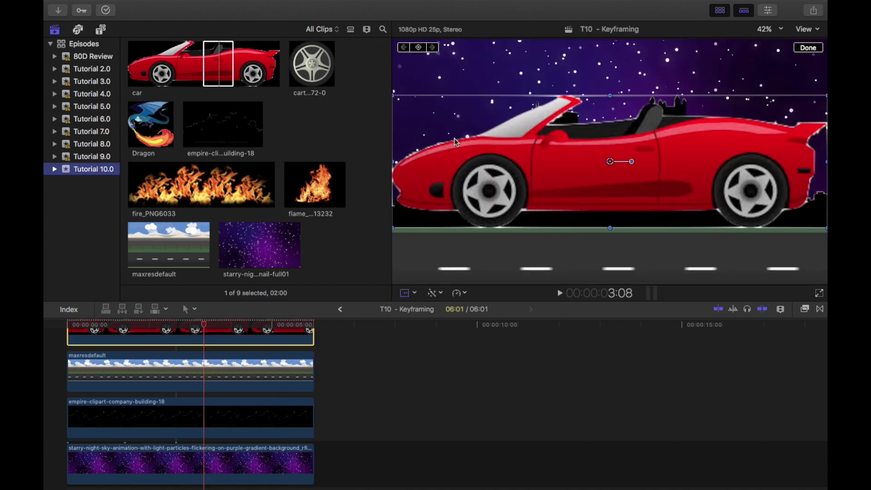
drag(392, 97, 520, 132)
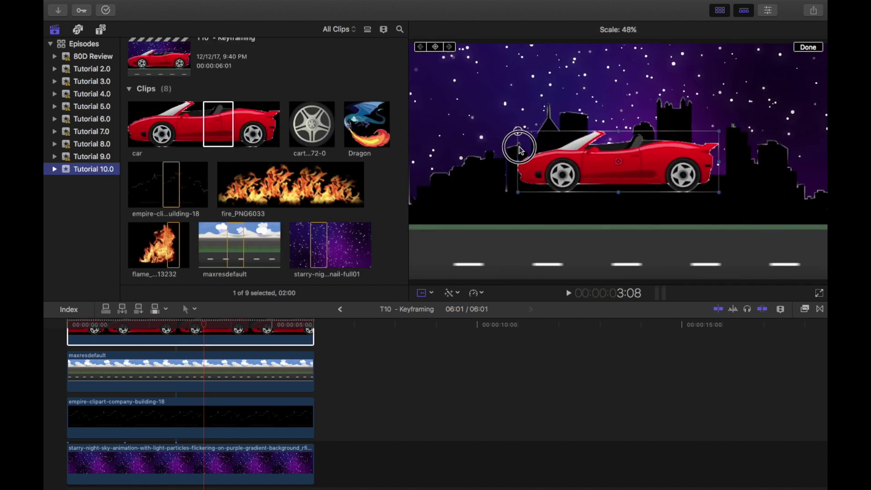
drag(621, 161, 765, 237)
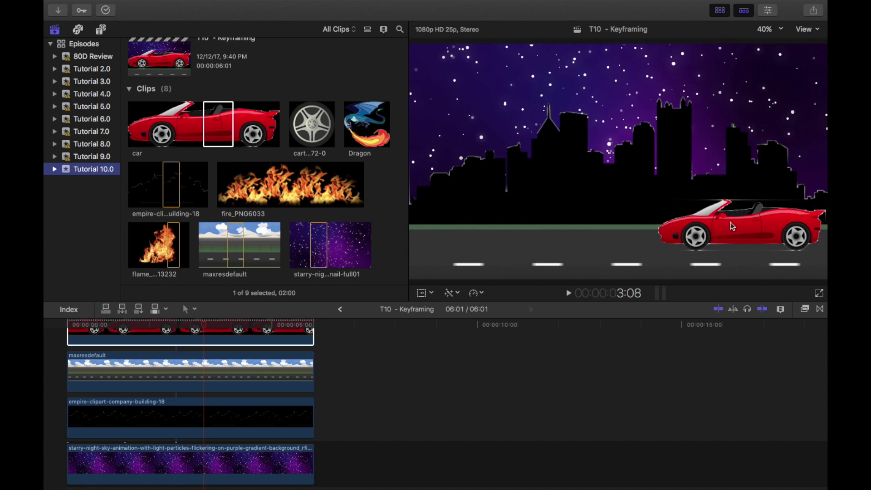
click(253, 342)
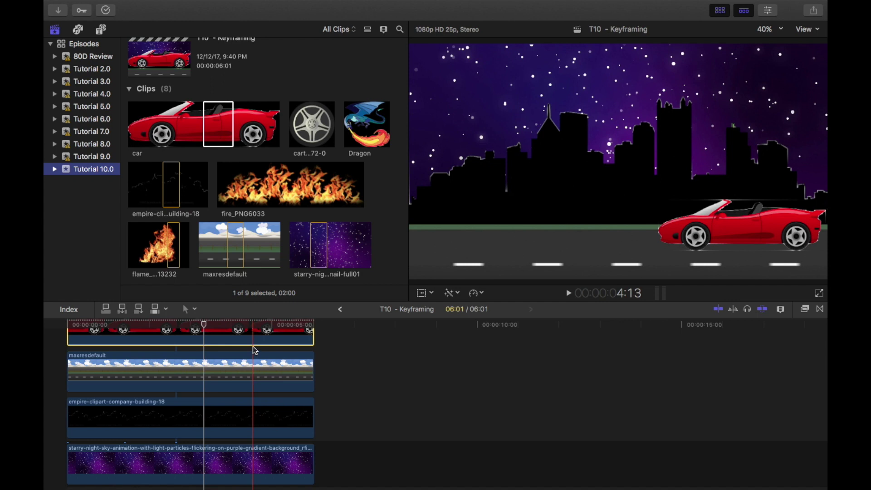
key(shift+t)
drag(752, 217, 738, 225)
click(808, 48)
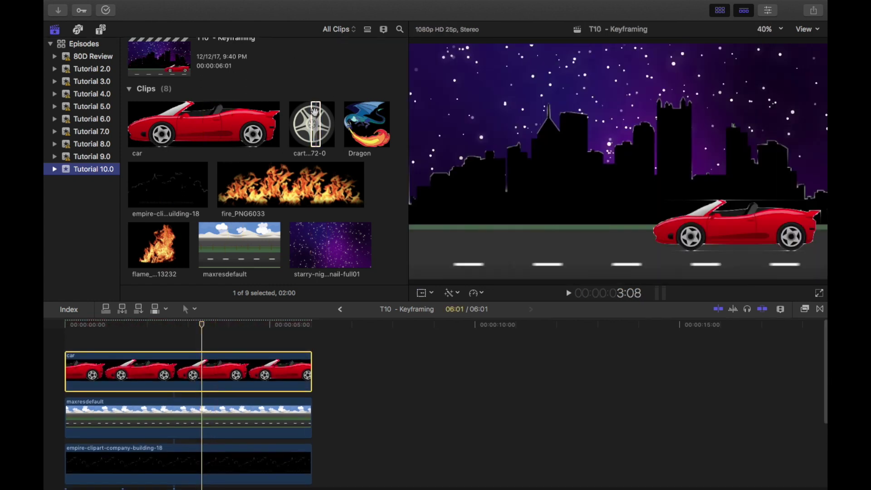
- Add the cartoon-wheel-car-8872-0 clip for 06:01, shrunk and placed over a car wheel
mouse_move(315, 111)
mouse_down()
mouse_move(124, 325)
mouse_move(68, 327)
mouse_up()
drag(146, 341, 310, 341)
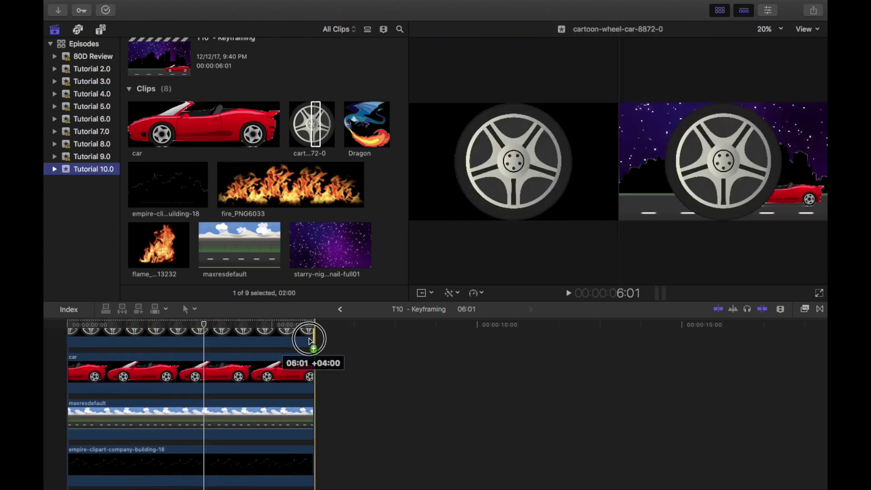
click(196, 363)
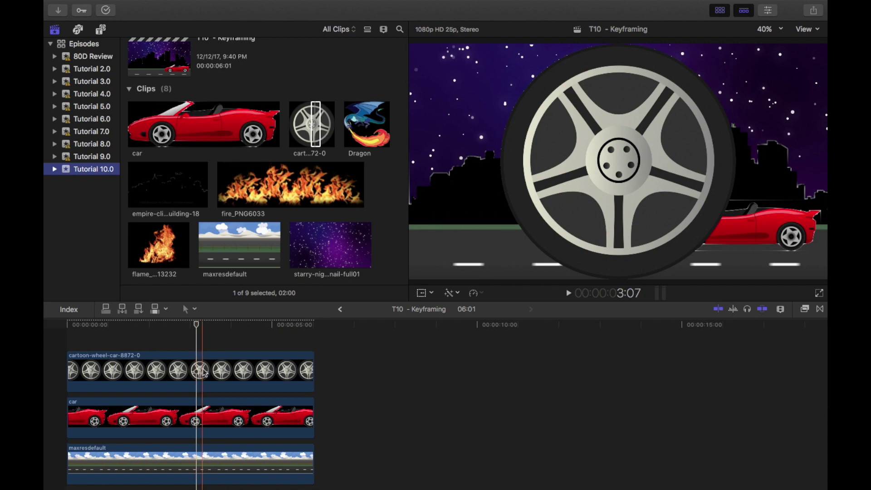
click(204, 373)
key(shift+t)
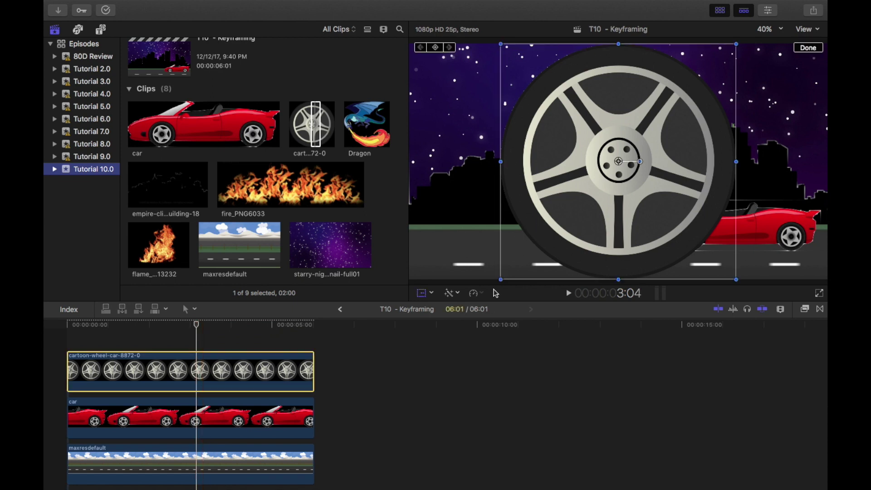
drag(500, 280, 588, 190)
mouse_move(618, 163)
mouse_down()
mouse_move(688, 247)
mouse_move(690, 236)
mouse_up()
click(808, 48)
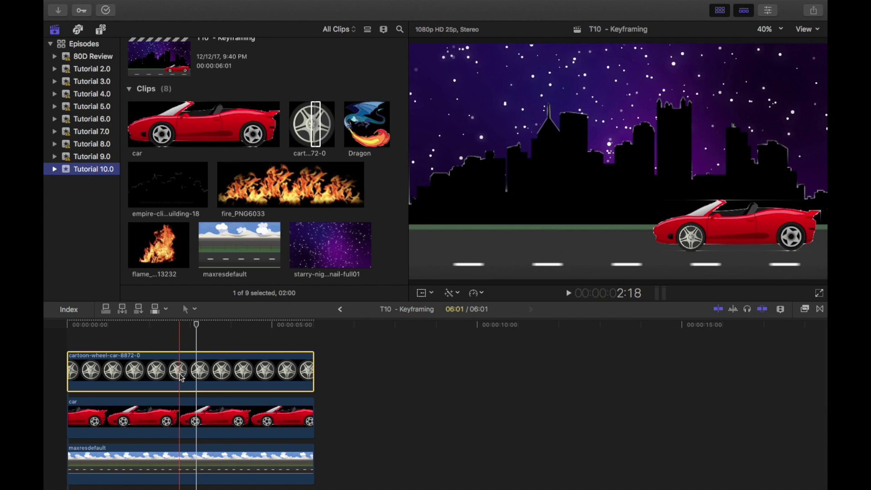
- Duplicate the cartoon wheel clip onto its own layer above the car
right_click(181, 377)
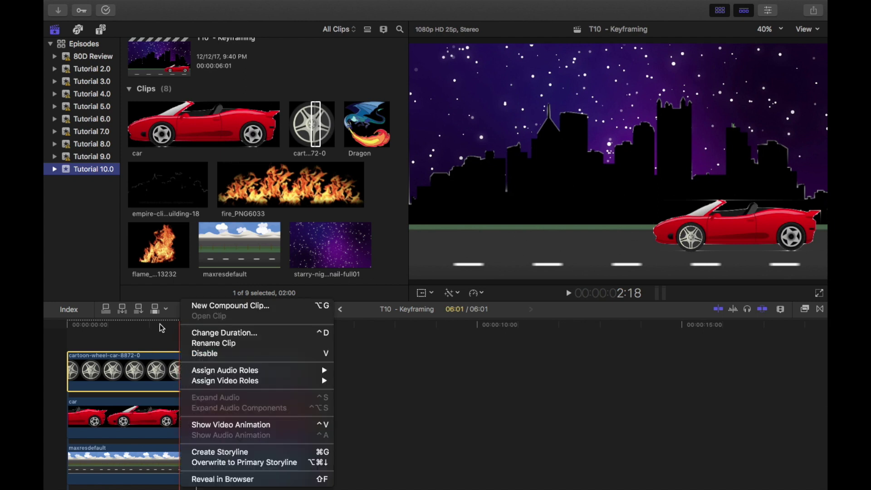
click(139, 353)
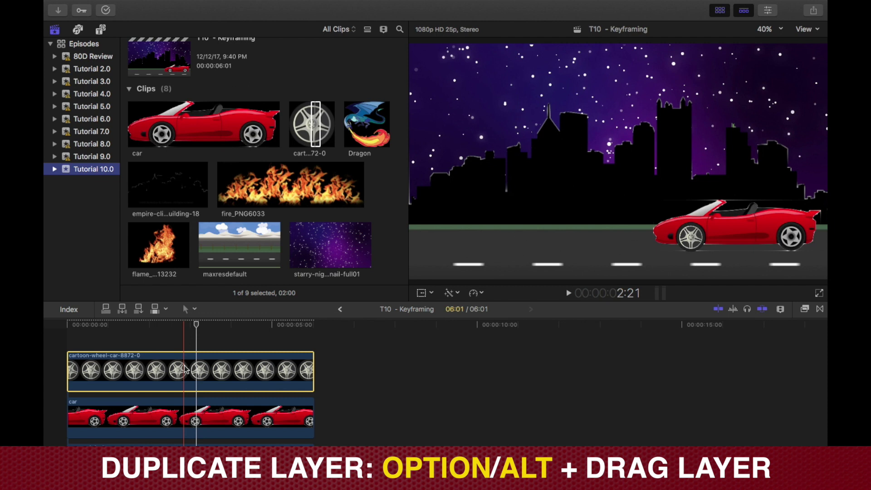
mouse_move(184, 369)
mouse_down()
mouse_move(186, 353)
mouse_move(185, 394)
mouse_up()
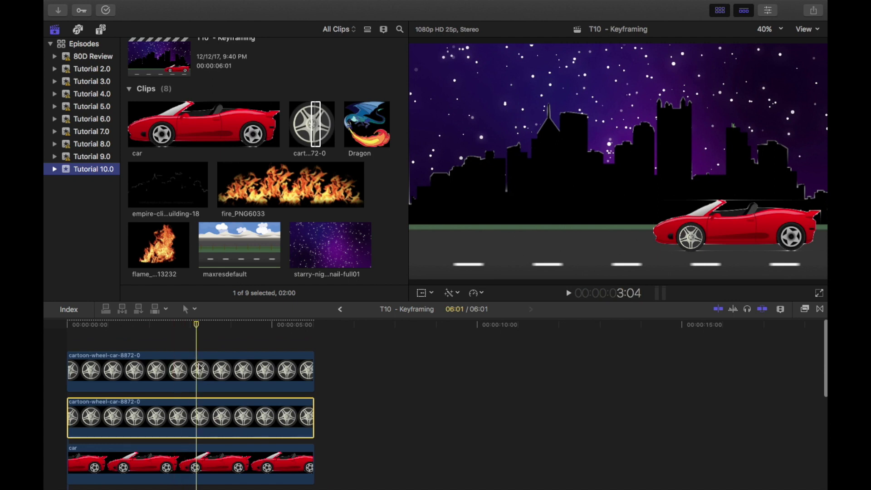
click(719, 12)
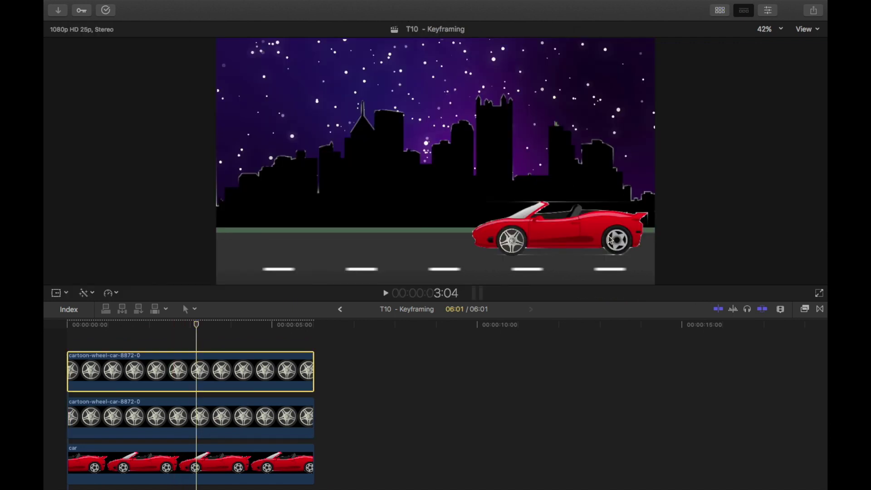
- Set the wheel copy's Position X to 793.4 px so both car wheels are covered
click(766, 11)
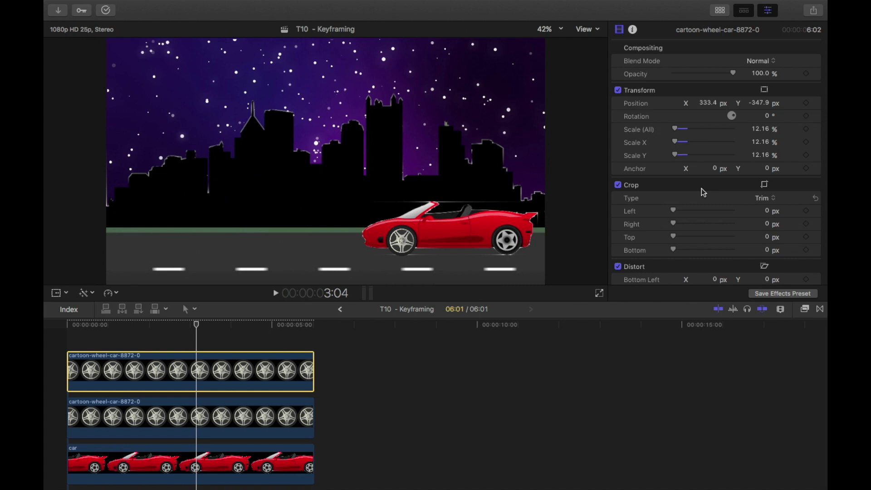
drag(707, 102, 707, 102)
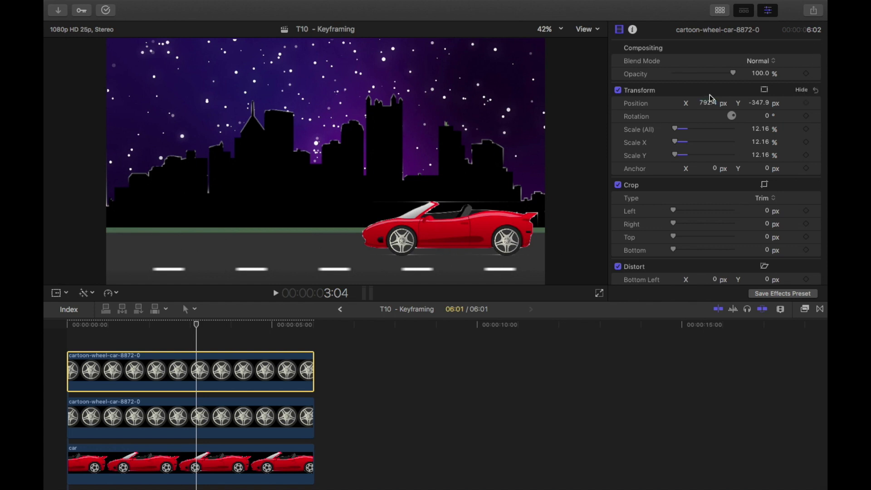
click(767, 10)
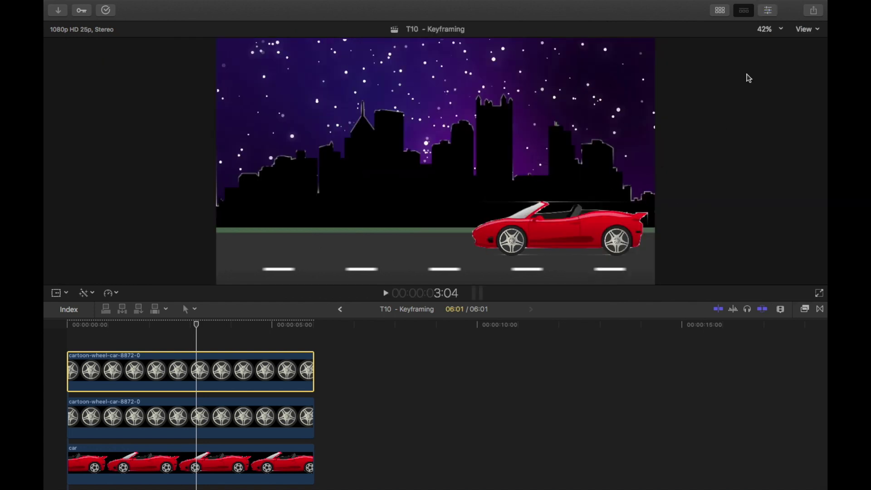
click(719, 10)
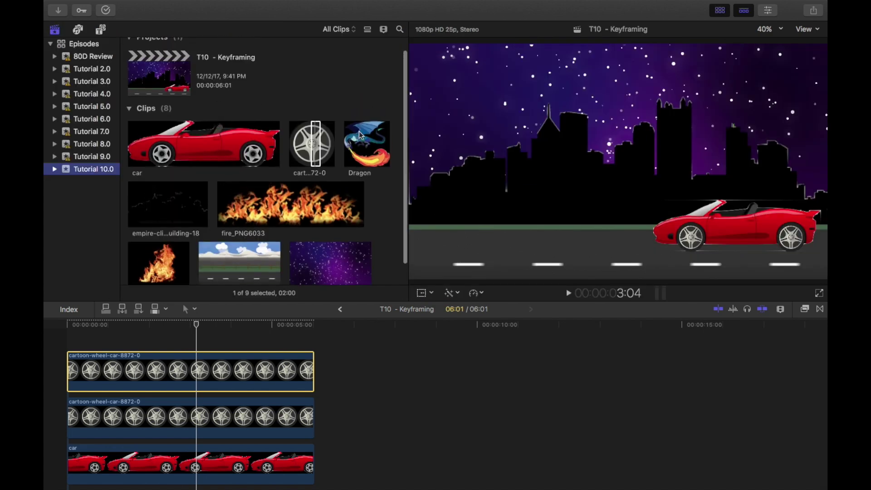
- Add the Dragon clip above the wheel clips, extended to near five seconds
drag(359, 134, 197, 333)
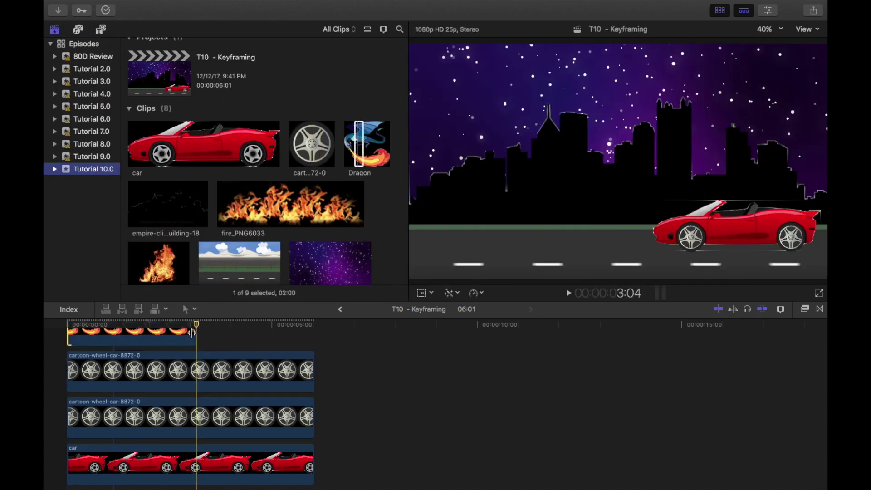
click(266, 322)
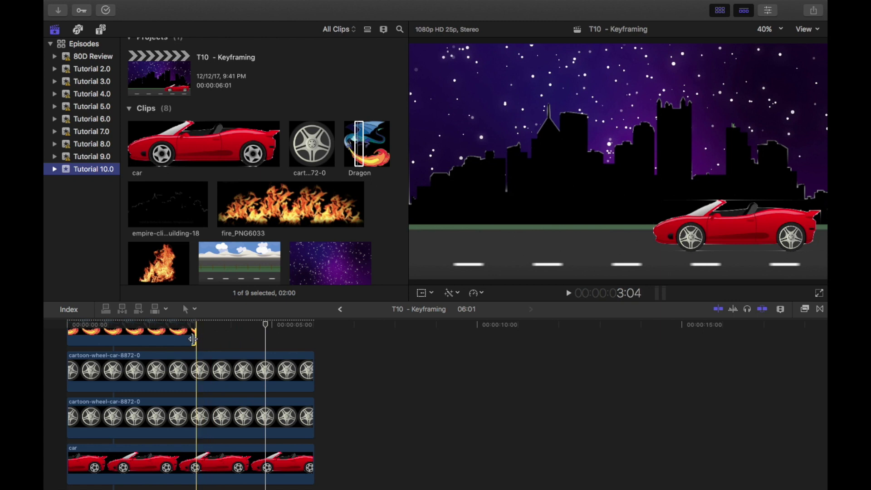
drag(193, 339, 312, 338)
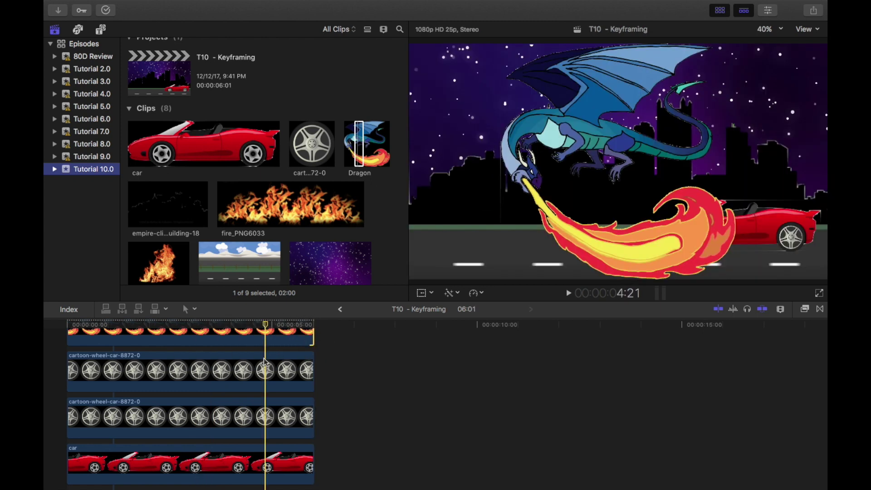
scroll(264, 362, up, 2)
- Disable the Dragon clip so the viewer shows only the car scene
click(265, 362)
click(155, 376)
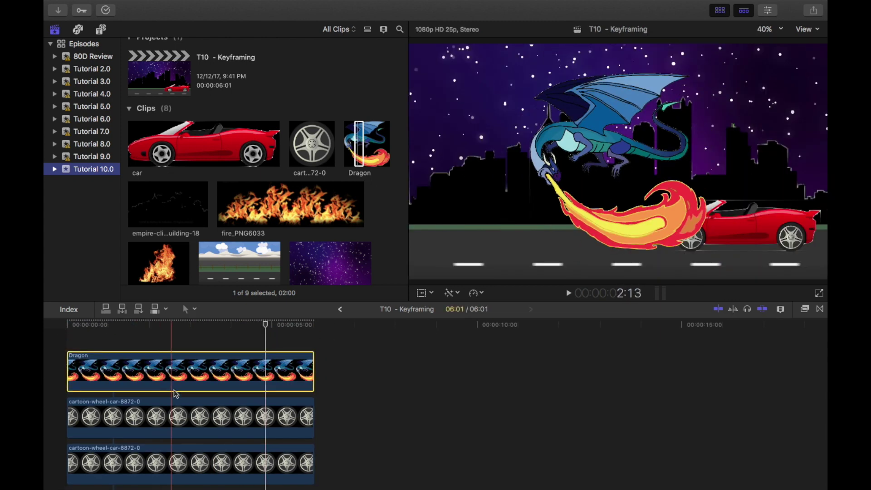
key(v)
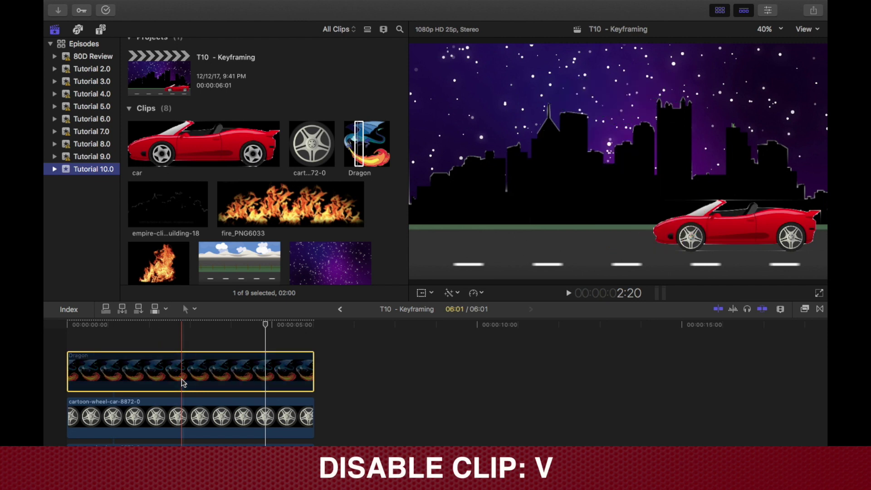
key(v)
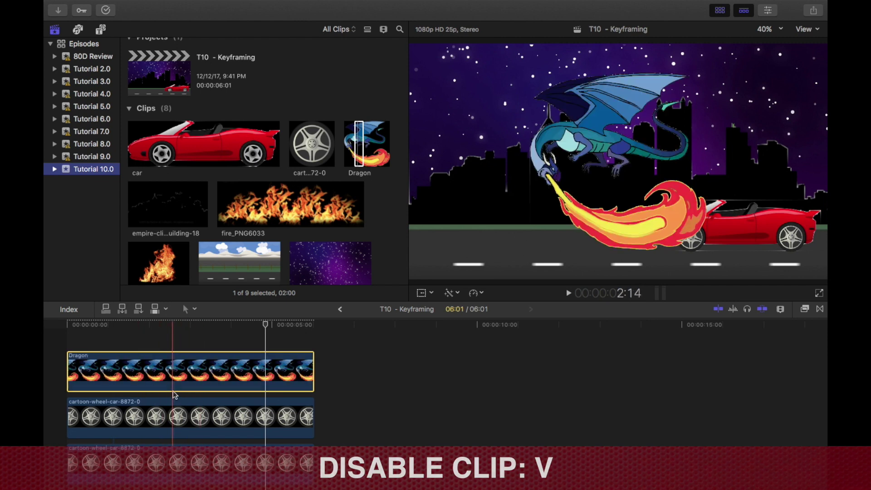
key(v)
scroll(174, 385, down, 3)
scroll(174, 377, down, 3)
scroll(174, 377, up, 3)
- Slide both wheels and the car (X 733.3) right so the car overhangs the frame edge
click(177, 399)
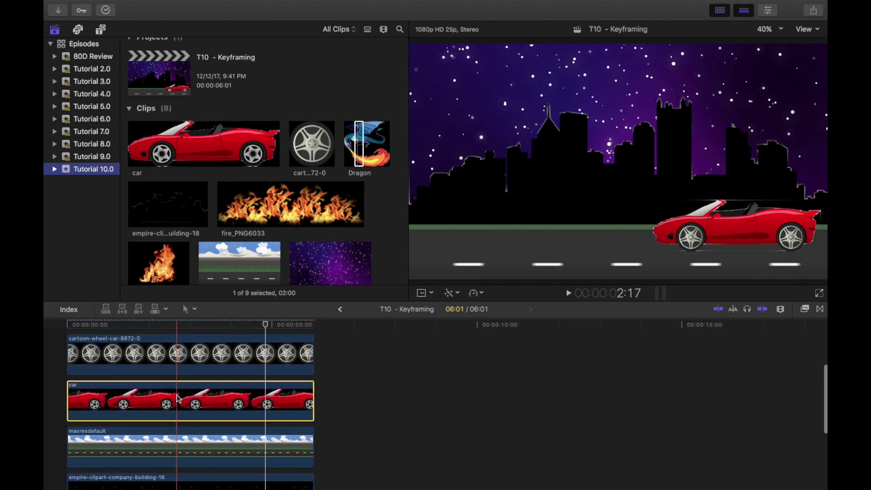
click(167, 323)
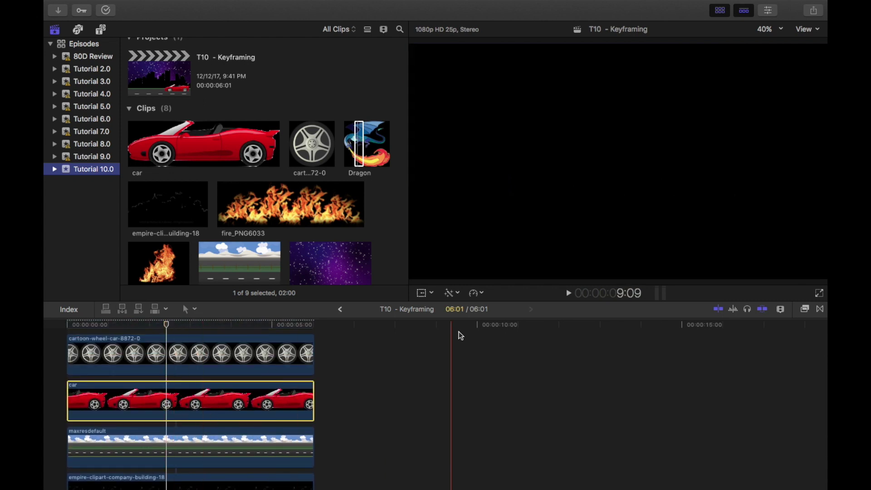
scroll(218, 351, up, 3)
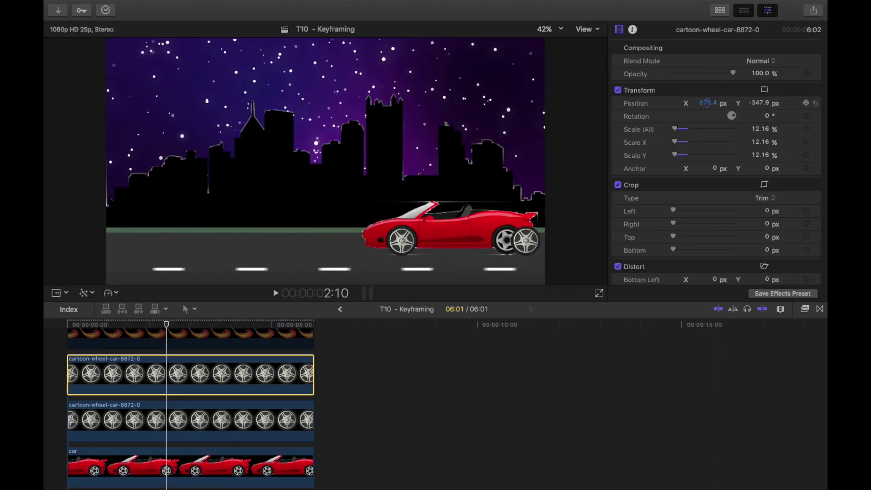
drag(707, 103, 705, 104)
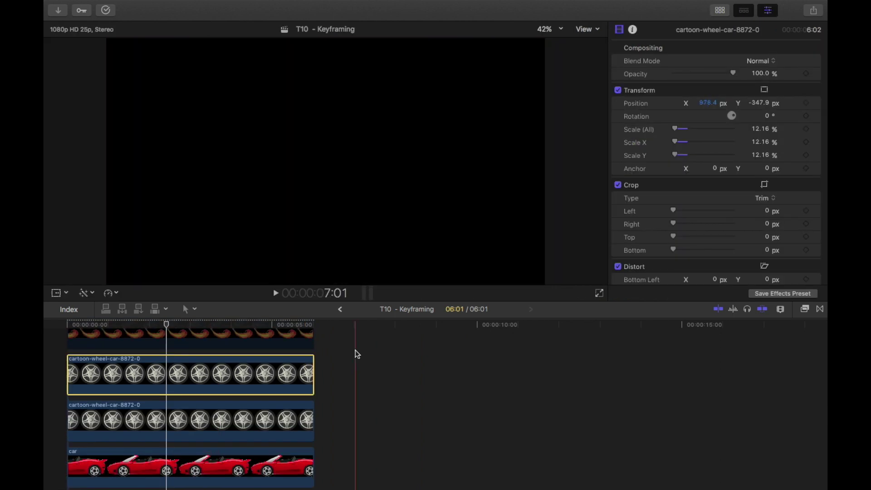
click(229, 463)
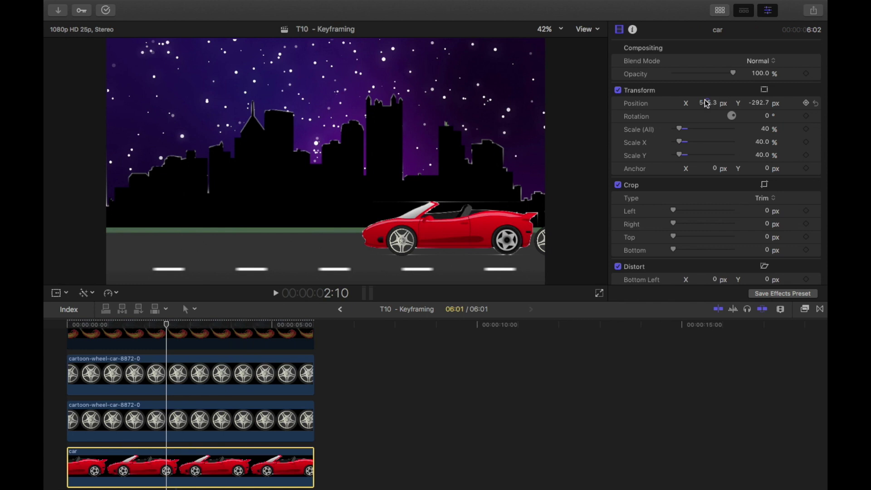
drag(707, 102, 716, 103)
click(535, 198)
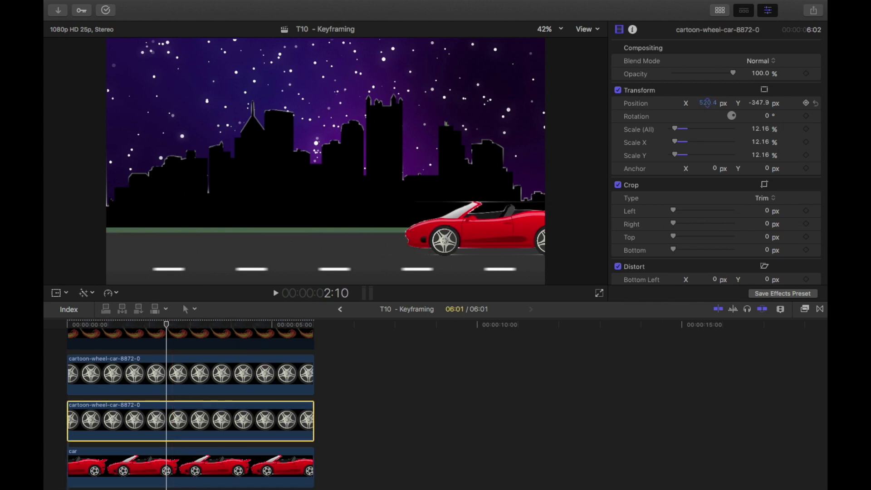
drag(707, 103, 706, 102)
scroll(149, 399, down, 5)
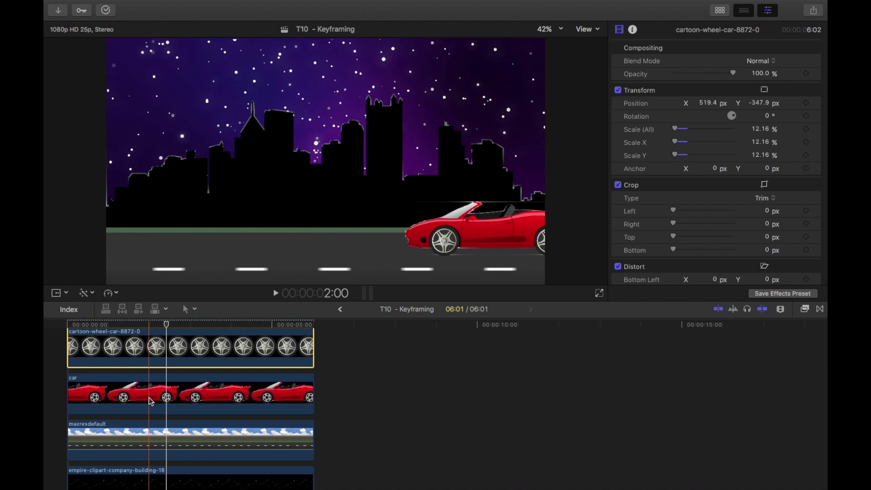
click(75, 324)
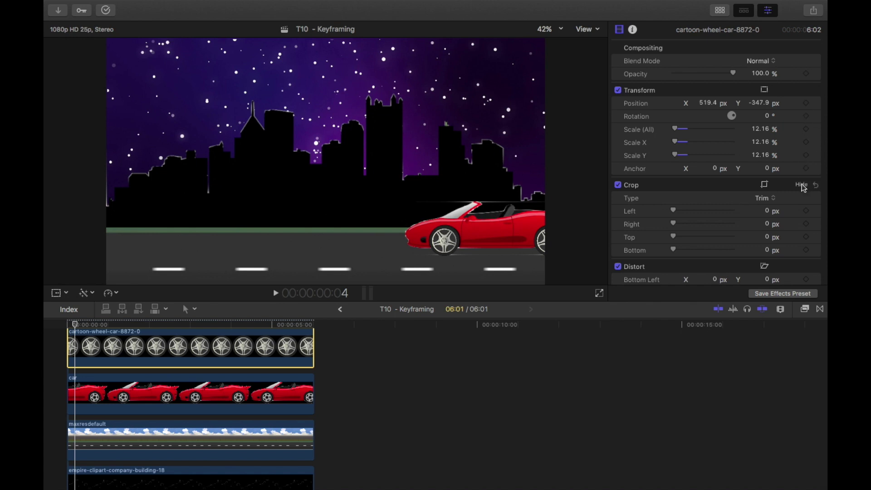
- Add a Rotation keyframe for the wheel clip at the timeline start
click(806, 117)
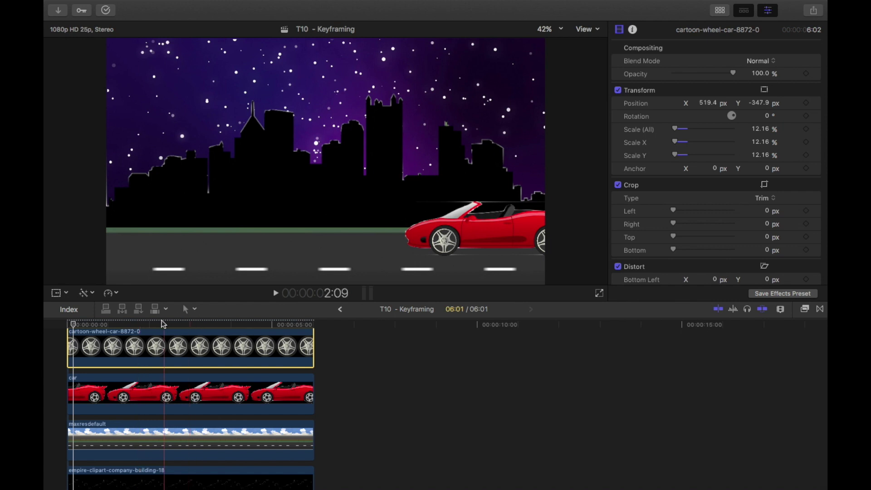
scroll(143, 360, up, 1)
scroll(144, 359, up, 5)
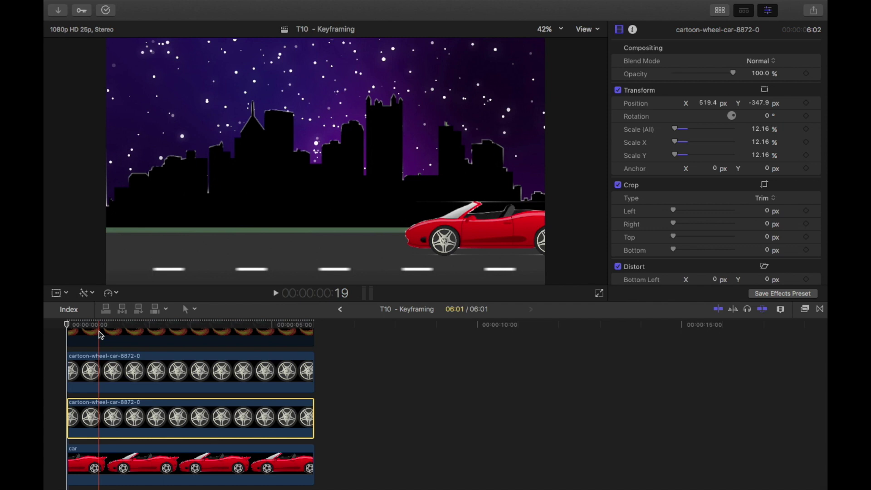
scroll(81, 381, down, 5)
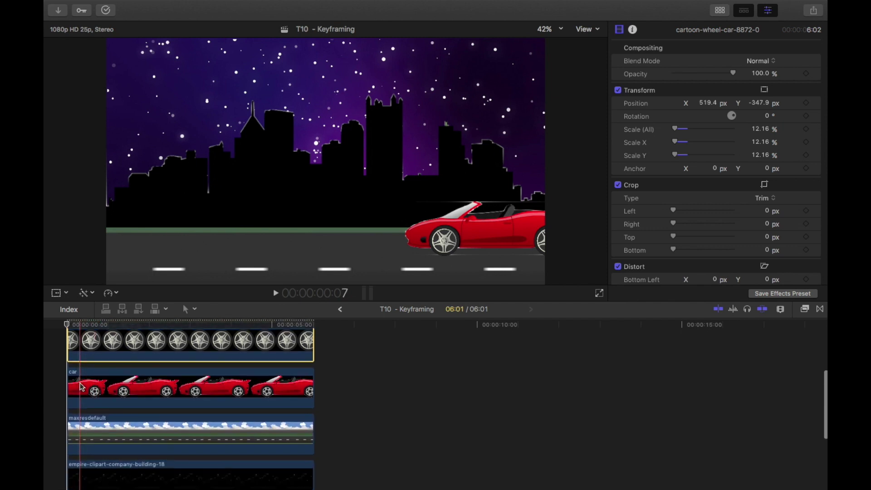
- Select the car clip, play it, and try a first Position keyframe and slide, then undo it
click(77, 385)
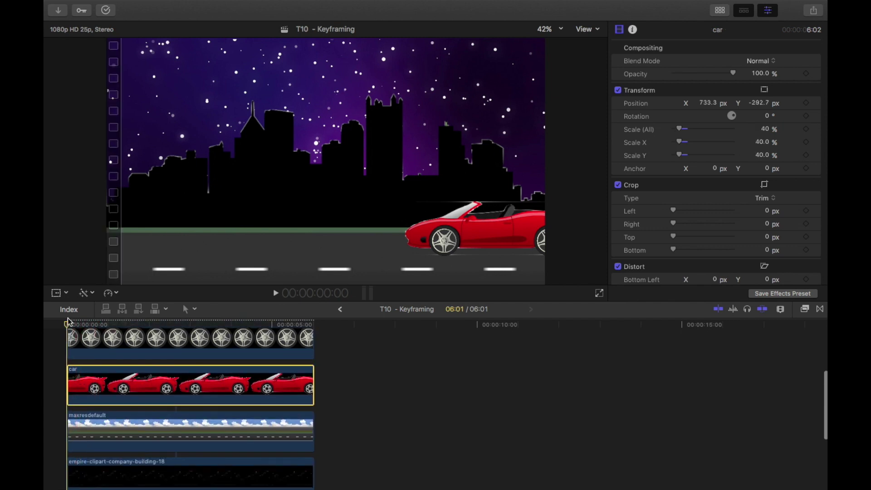
click(274, 294)
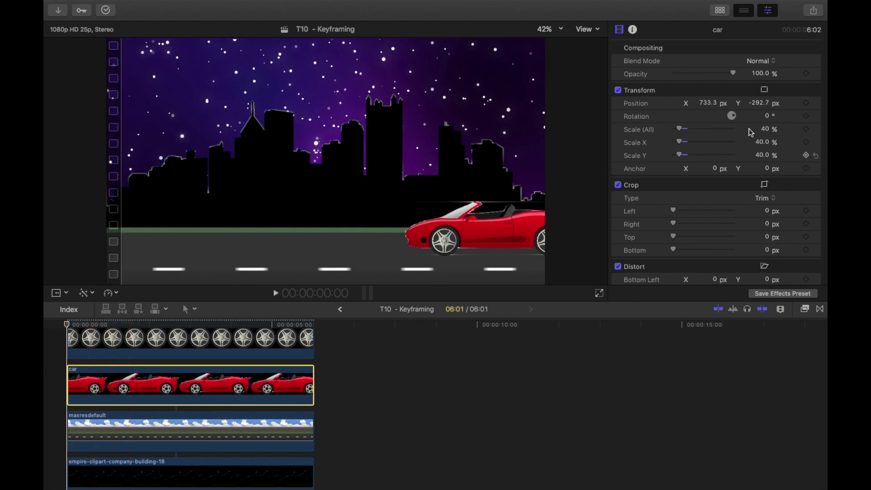
click(805, 104)
drag(706, 104, 693, 104)
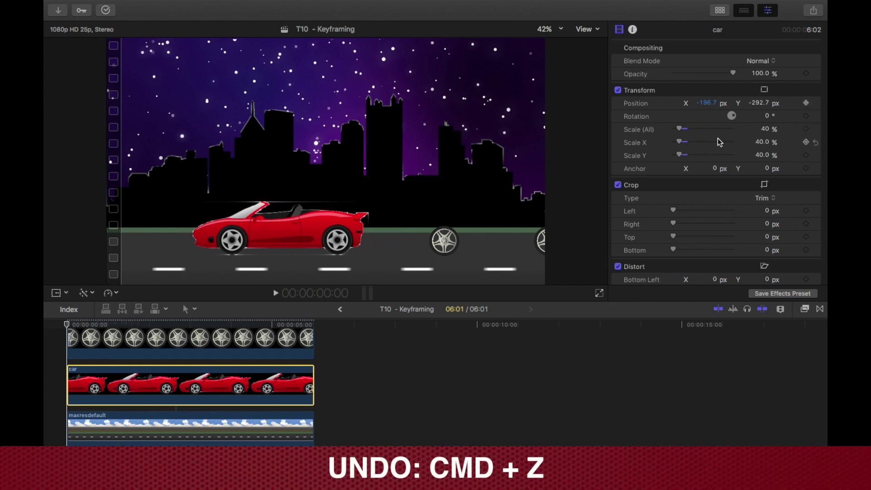
key(super+z)
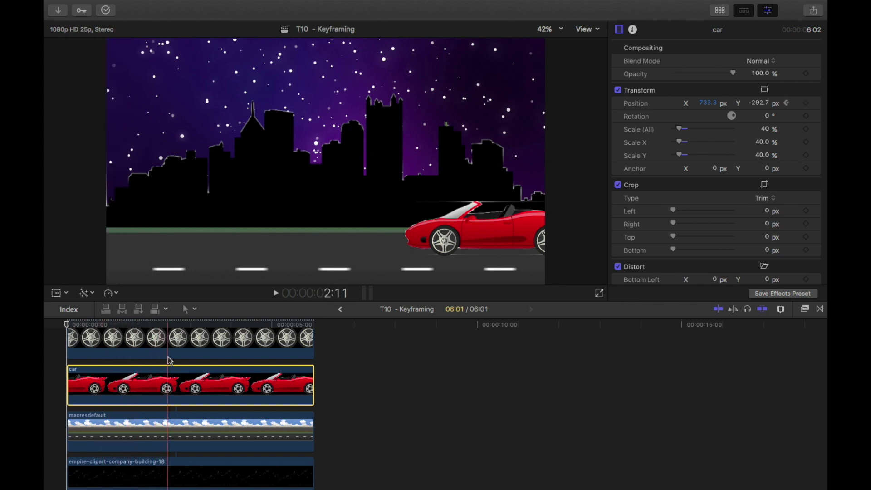
click(151, 323)
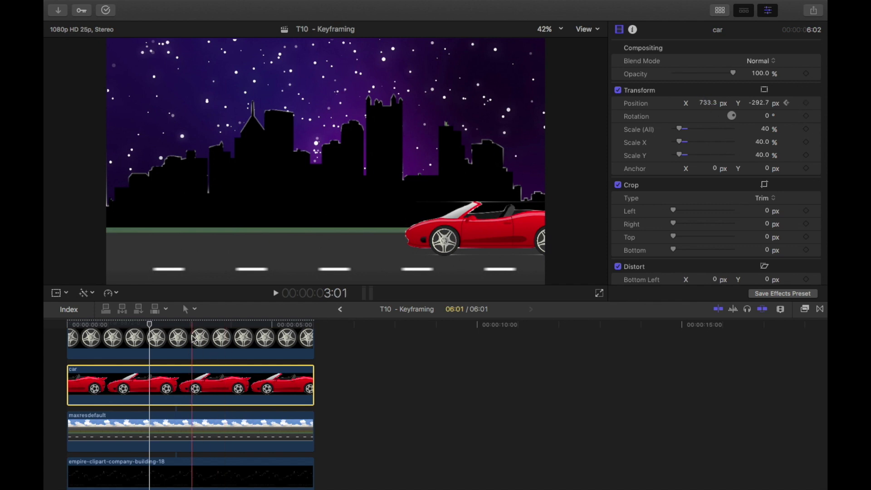
drag(706, 103, 707, 103)
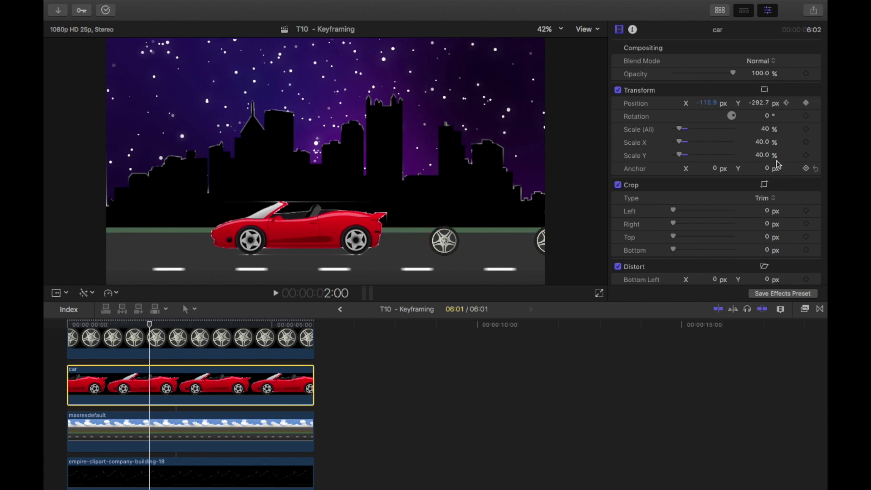
click(806, 104)
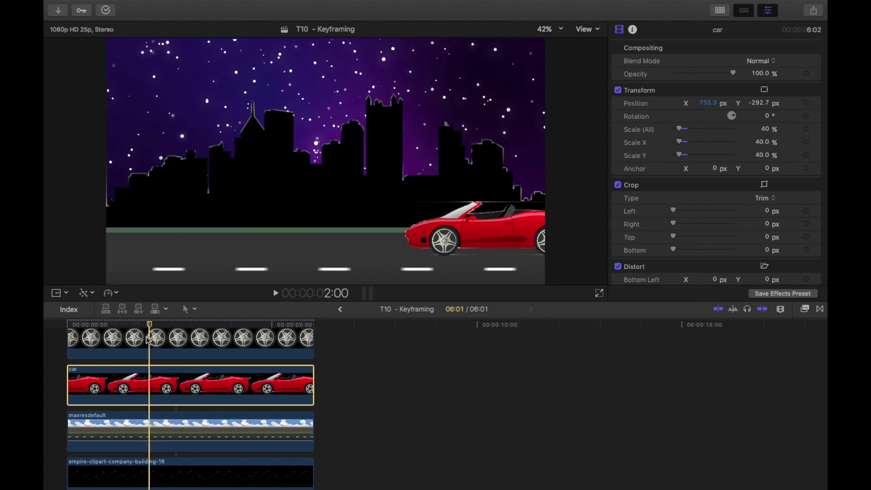
- Keyframe the car at X 733.3 at 0:00 and slide it to about 26 px at 2:00
key(Home)
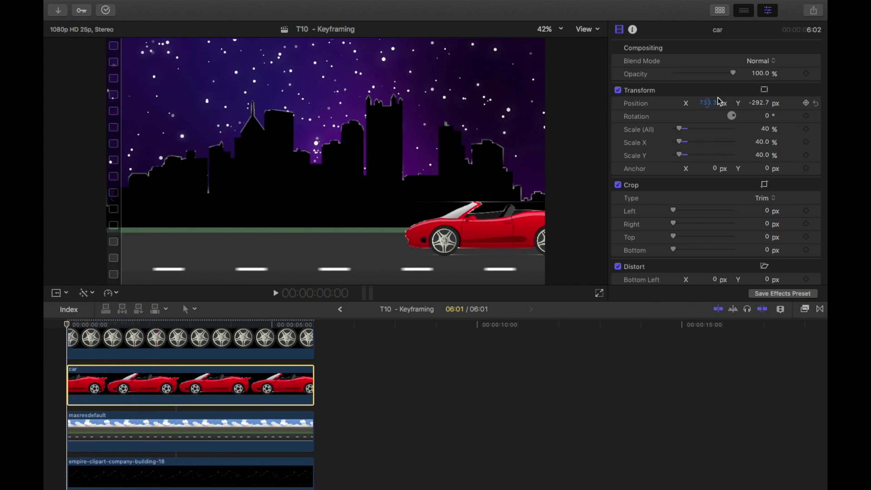
click(806, 103)
click(150, 324)
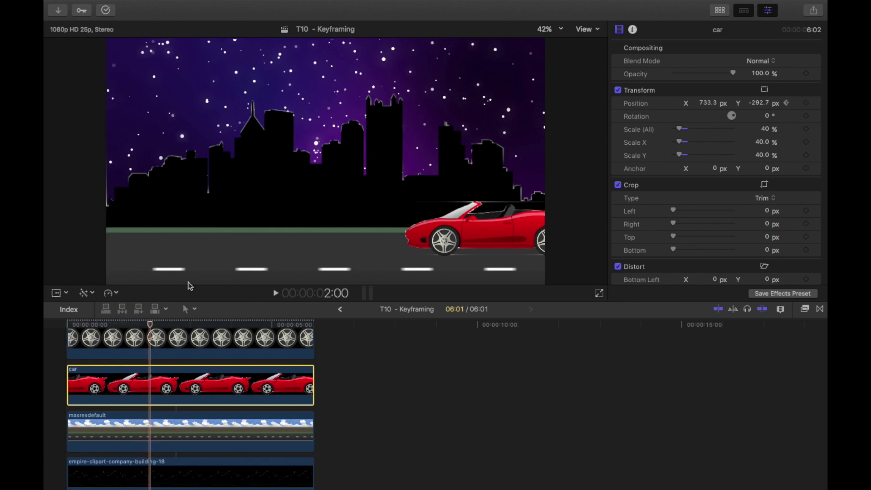
mouse_move(710, 104)
mouse_down()
mouse_move(680, 104)
mouse_move(691, 103)
mouse_up()
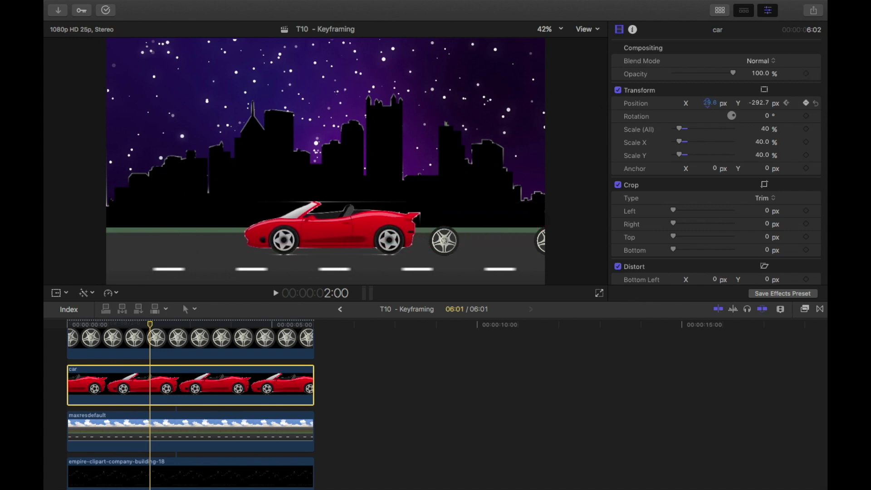
click(786, 103)
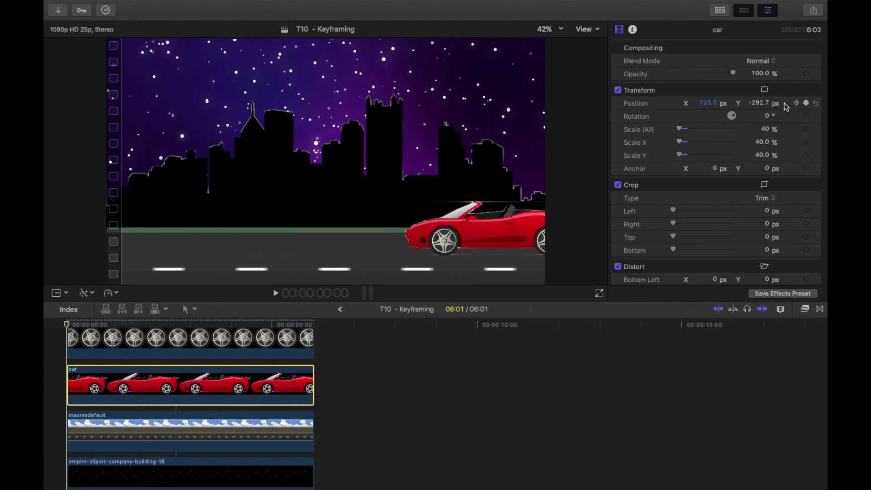
click(797, 104)
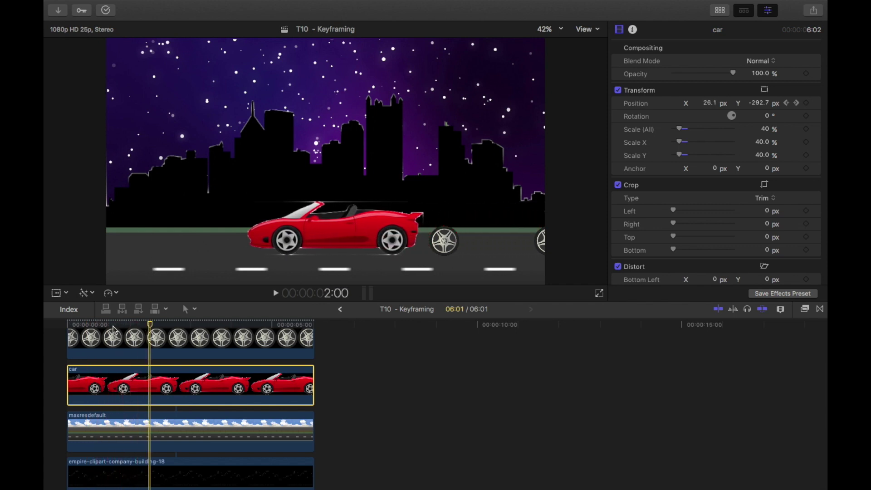
- Keyframe the lower cartoon wheel at 0:00 and align it with the car's rear wheel at 2:00
scroll(191, 360, up, 3)
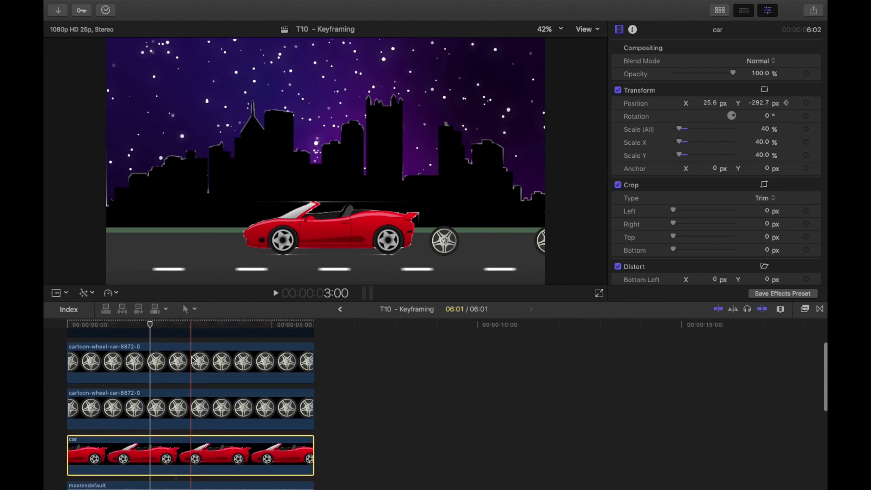
click(74, 328)
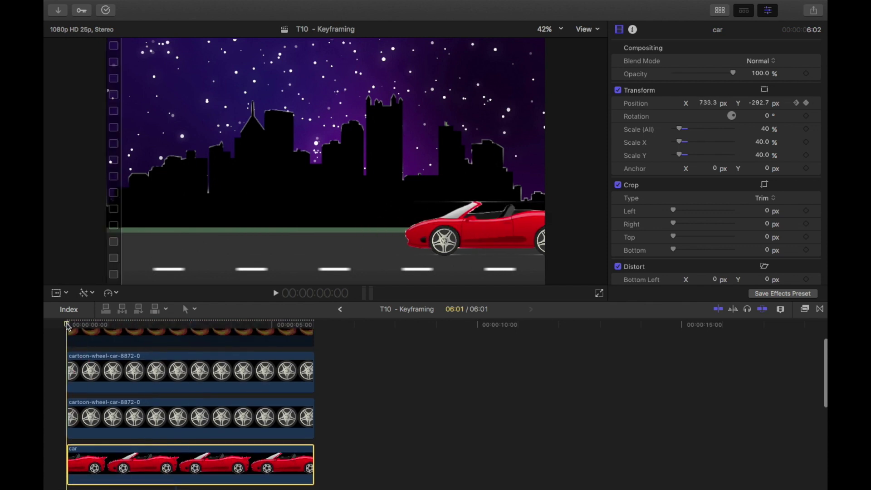
click(75, 417)
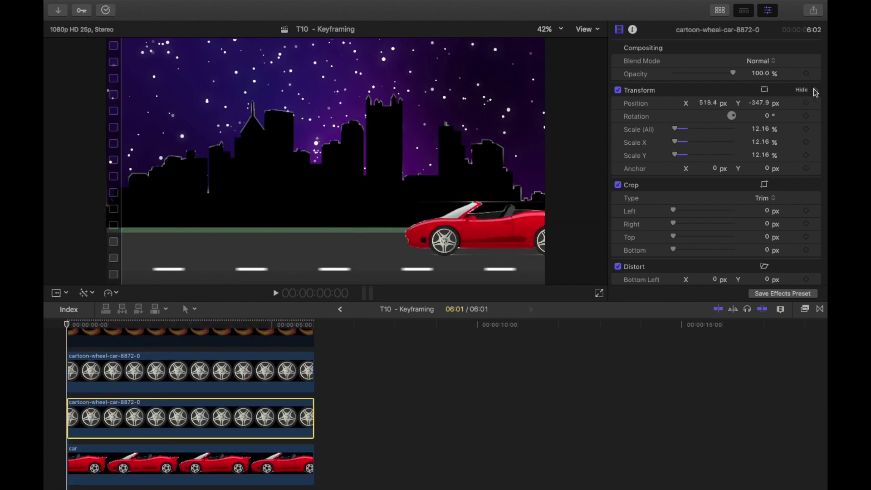
click(806, 105)
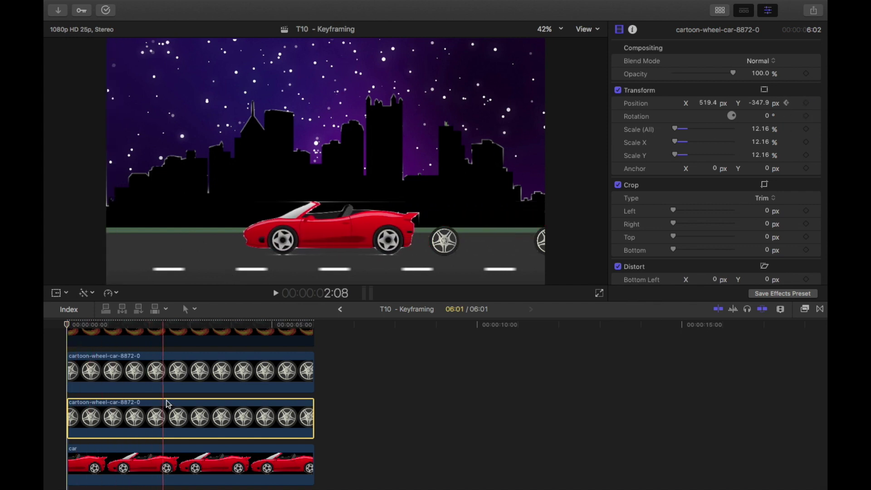
click(84, 449)
click(793, 102)
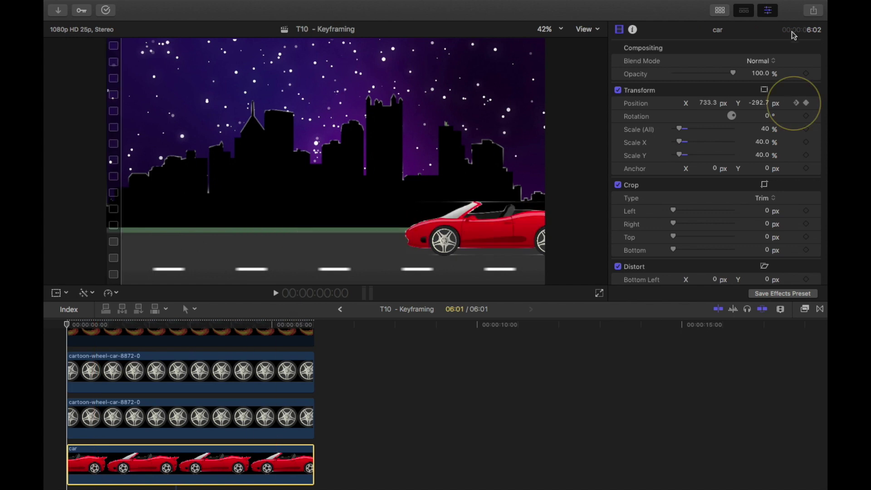
click(796, 103)
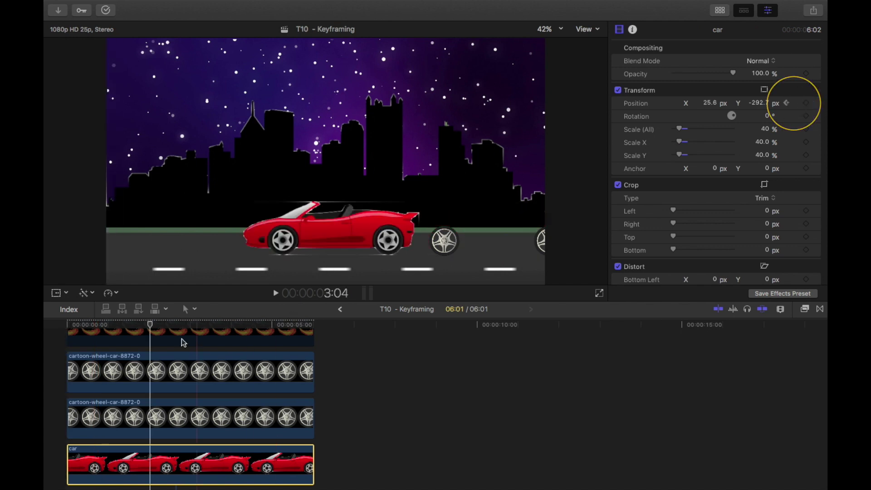
click(151, 419)
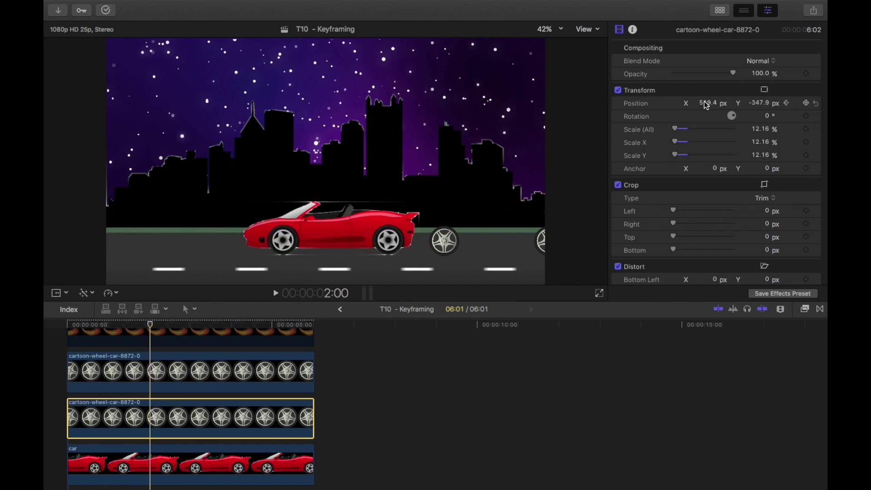
drag(706, 104, 705, 104)
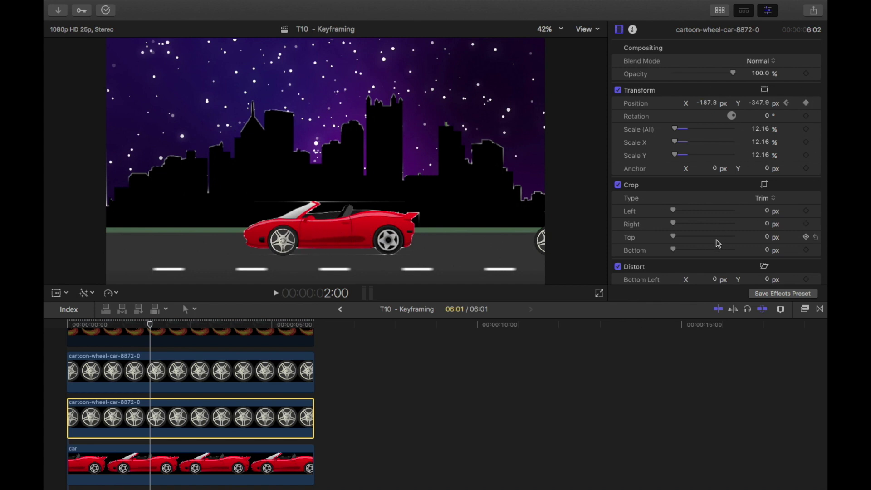
- Keyframe the upper wheel at 0:00, align it with the car's front wheel at 2:00, and preview
click(144, 377)
click(65, 324)
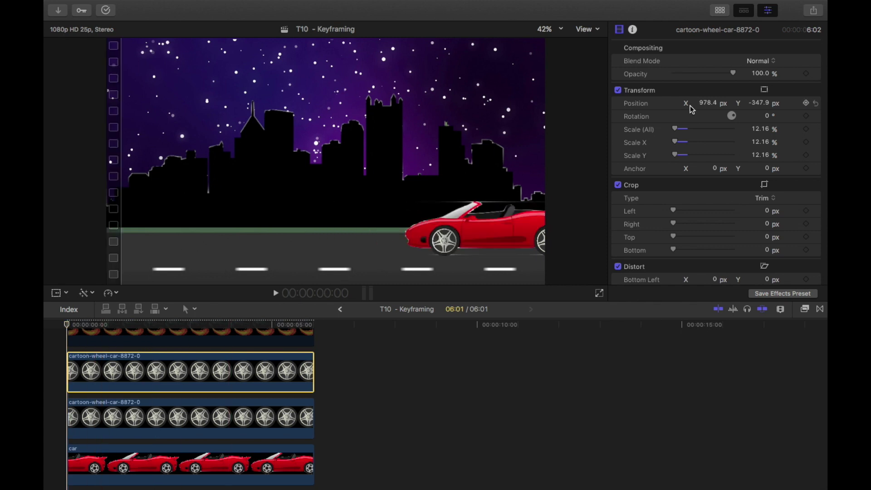
click(806, 104)
click(78, 473)
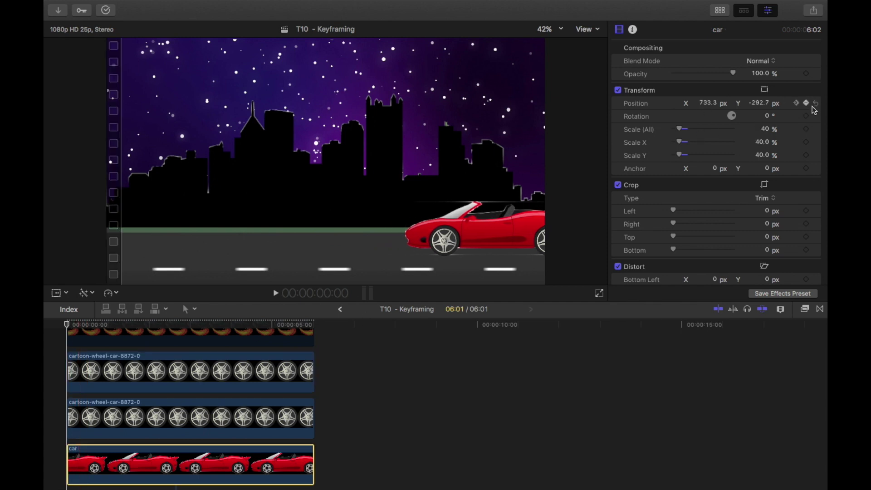
click(797, 104)
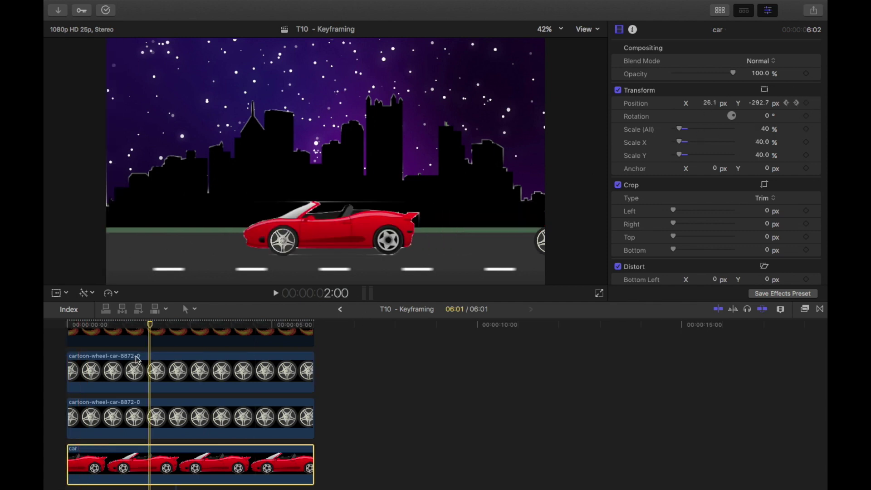
click(151, 365)
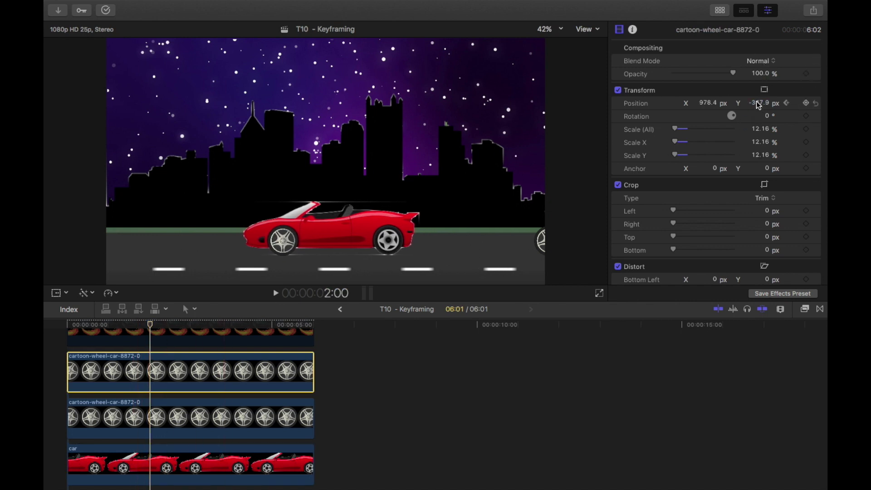
drag(707, 103, 707, 103)
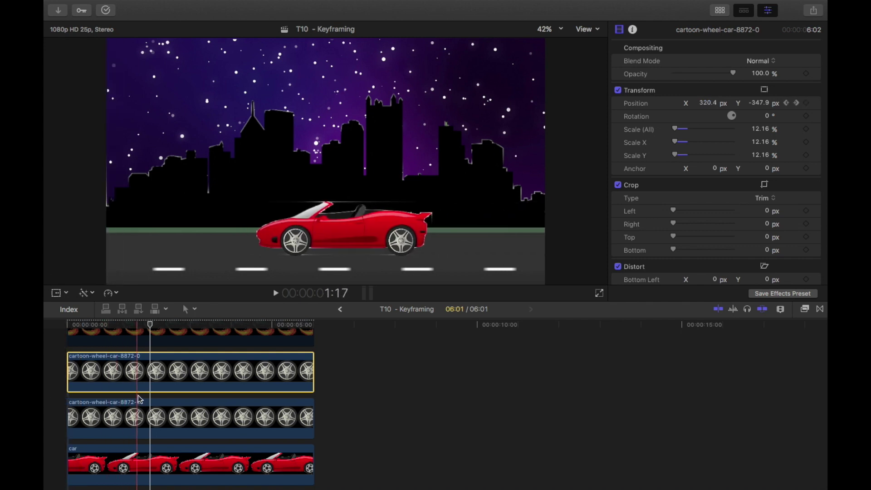
key(space)
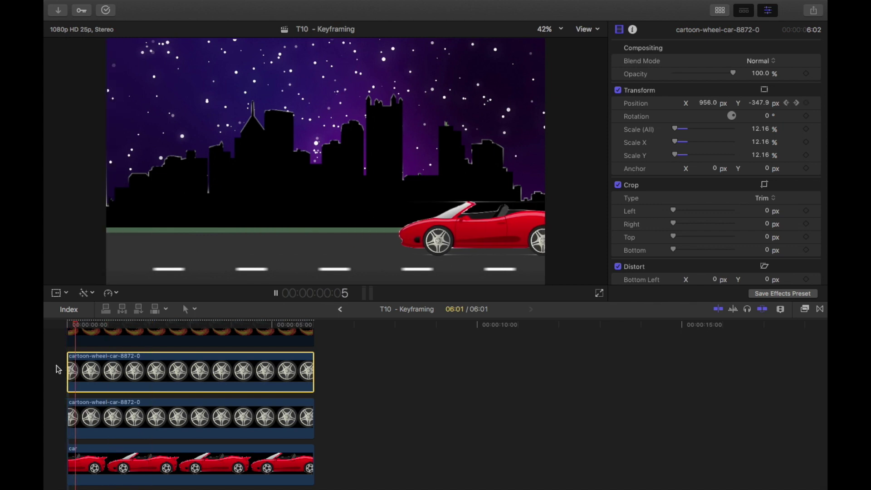
key(space)
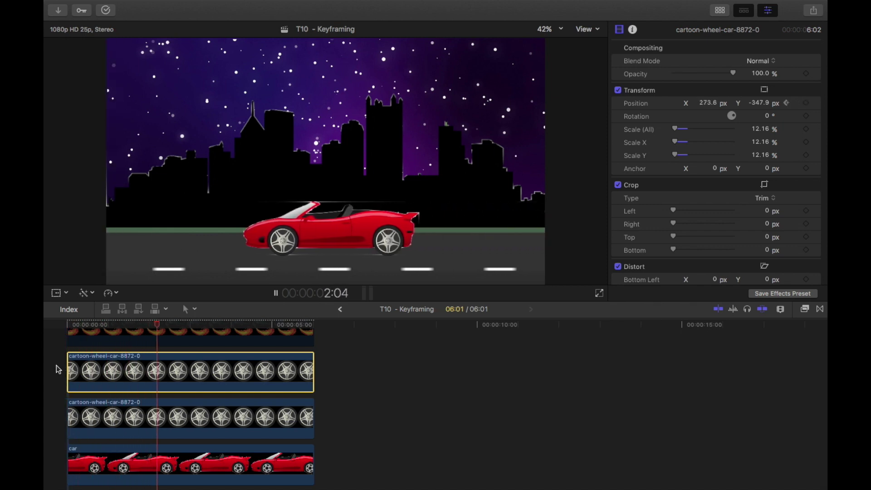
key(Home)
- Spin the lower wheel with a rotation change two seconds in, then replay
click(77, 474)
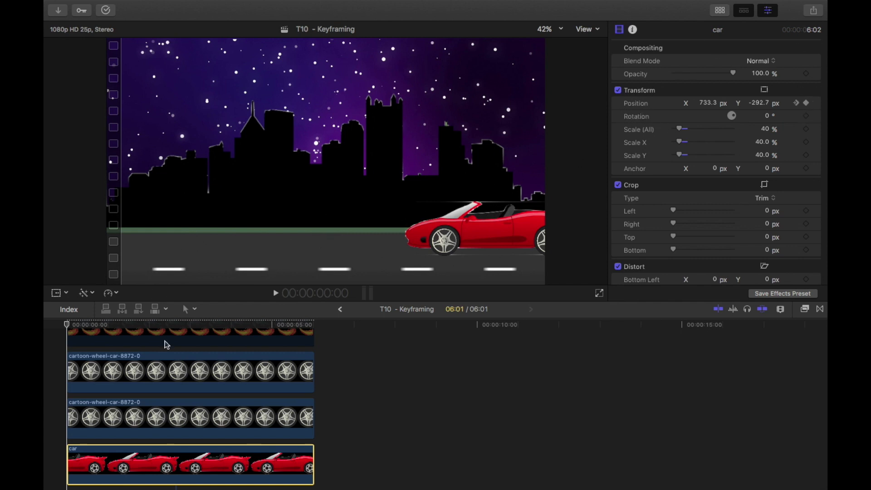
click(79, 421)
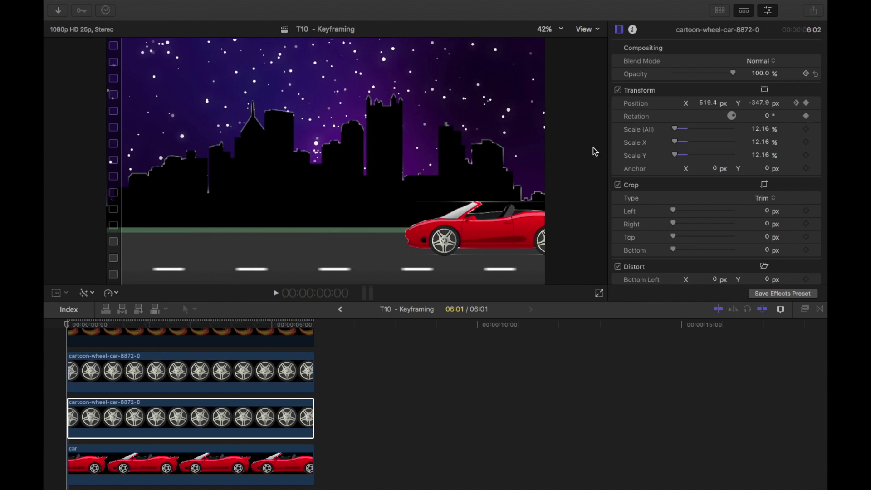
click(82, 408)
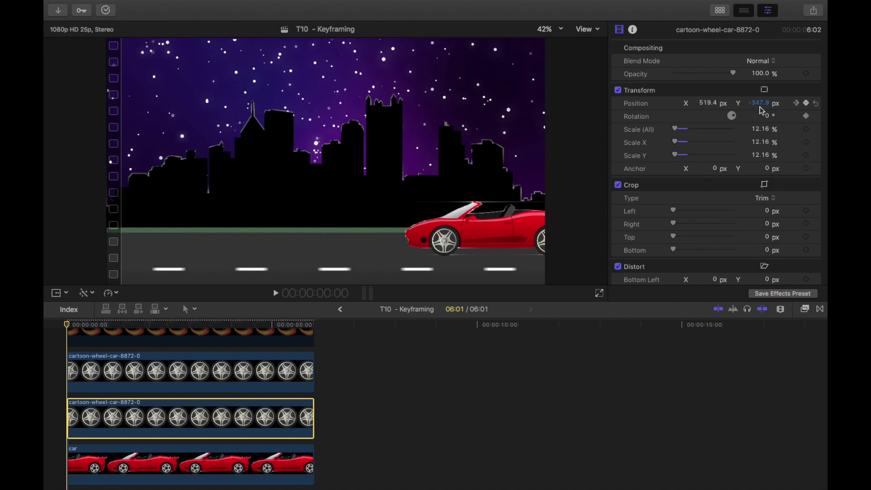
text(+200)
key(Return)
drag(766, 116, 798, 115)
key(Home)
key(space)
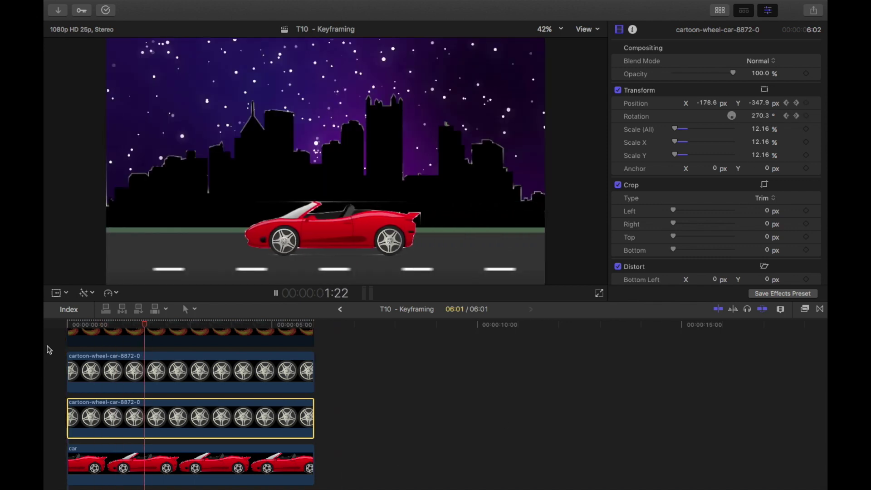
key(space)
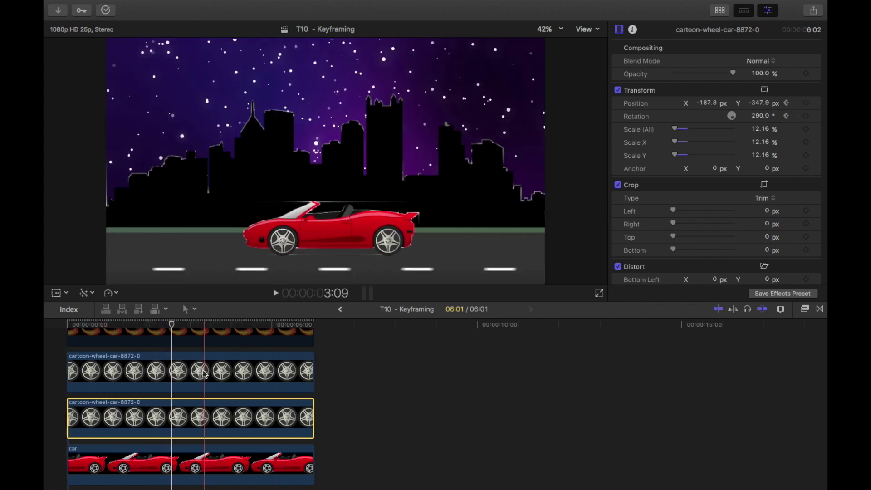
- Keyframe the upper wheel's rotation from 0:00 to 290° at 2:00 and play it back
click(174, 370)
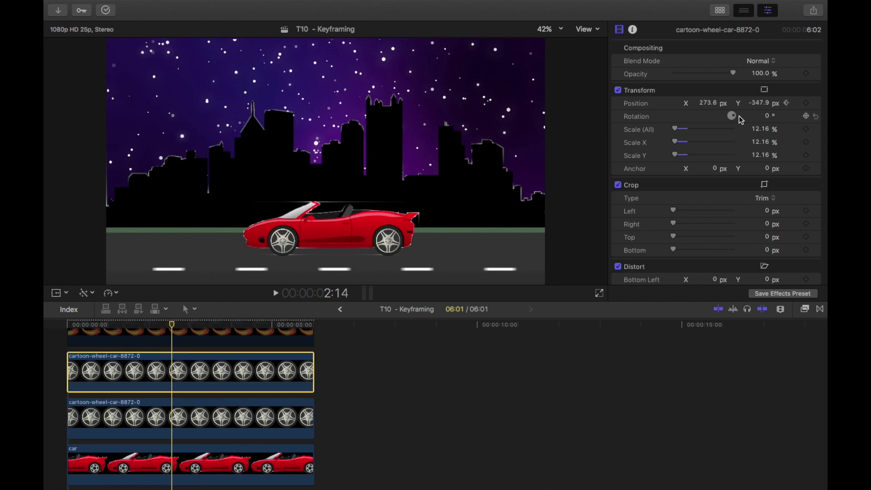
key(Home)
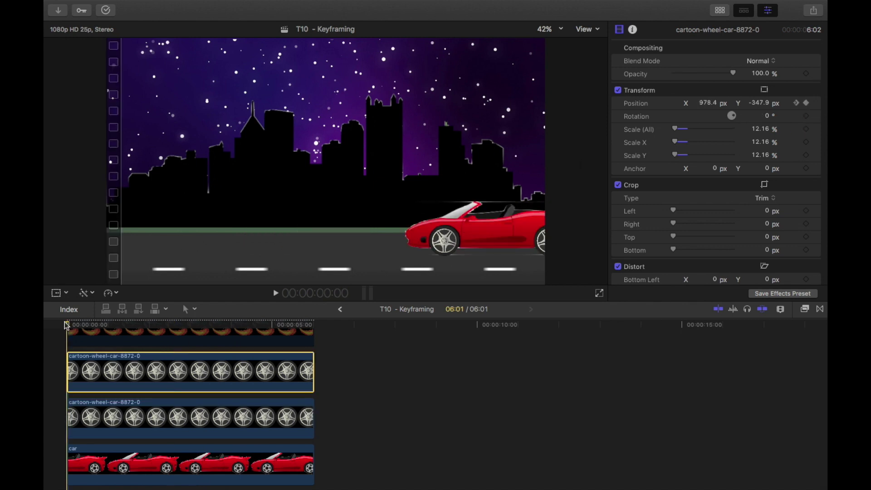
click(806, 116)
click(797, 103)
click(769, 117)
text(290)
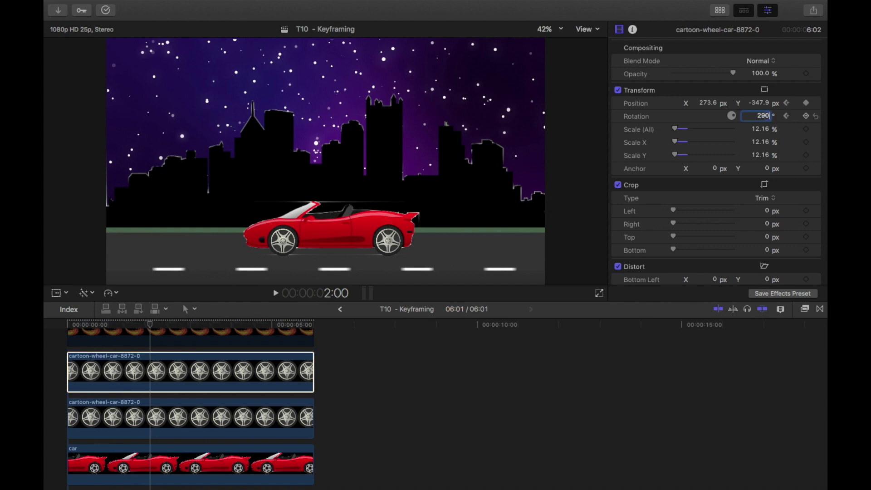
key(Return)
key(Home)
key(space)
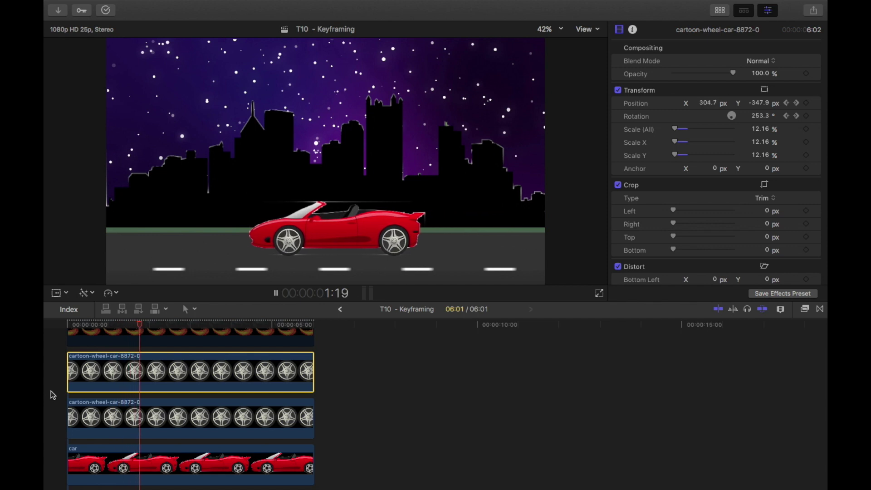
- Replay the car animation and re-enable the disabled Dragon clip with V
key(Home)
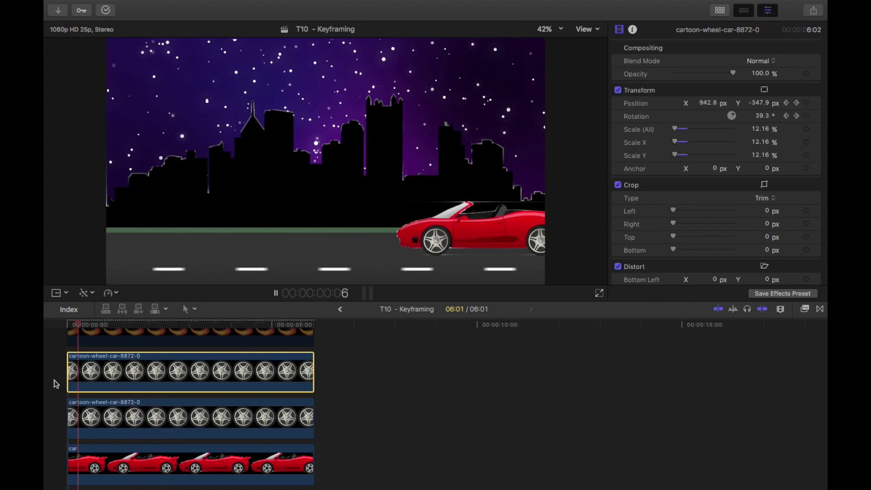
key(space)
key(Home)
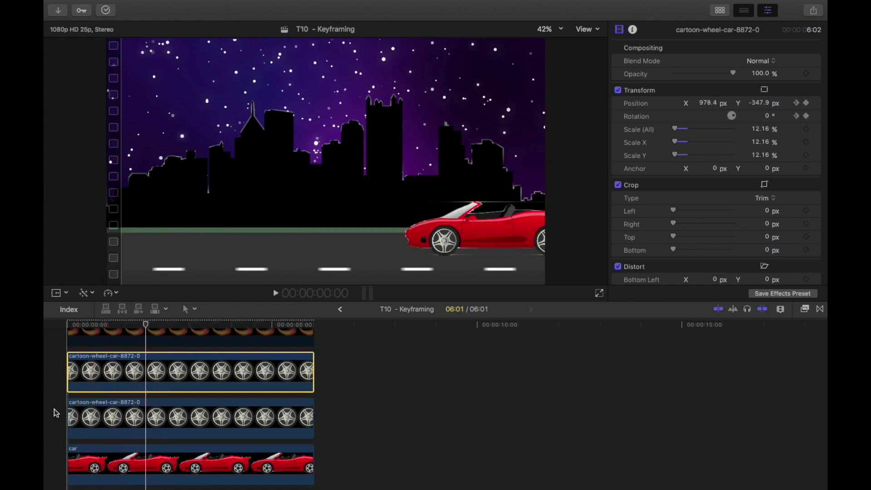
scroll(68, 404, up, 2)
key(v)
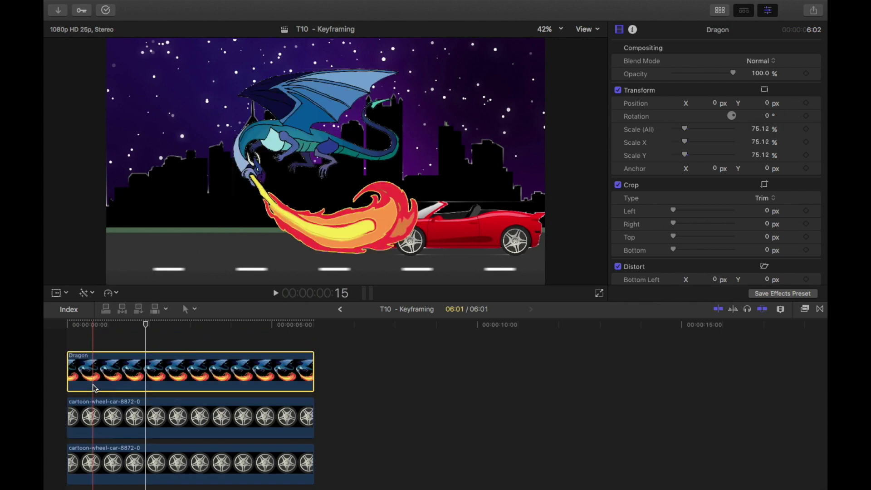
click(82, 330)
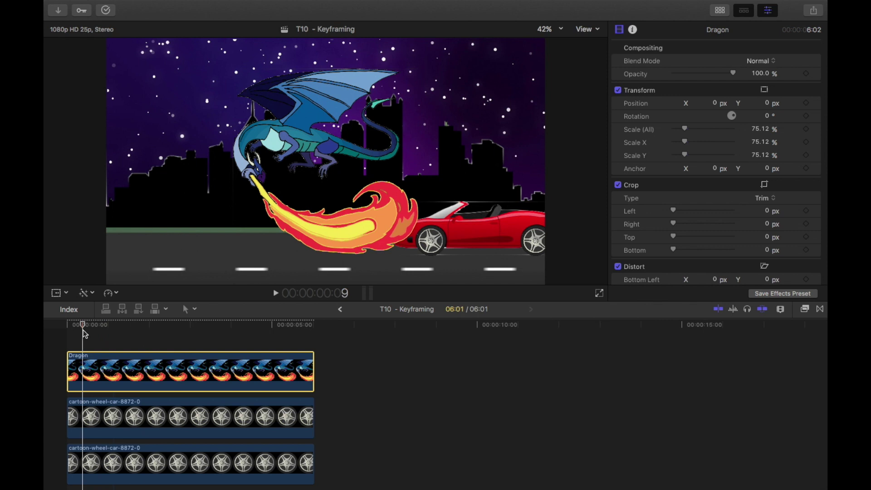
- Place the dragon off-frame right at X 1372.3, Y 38 and keyframe it at 70% scale
key(shift+t)
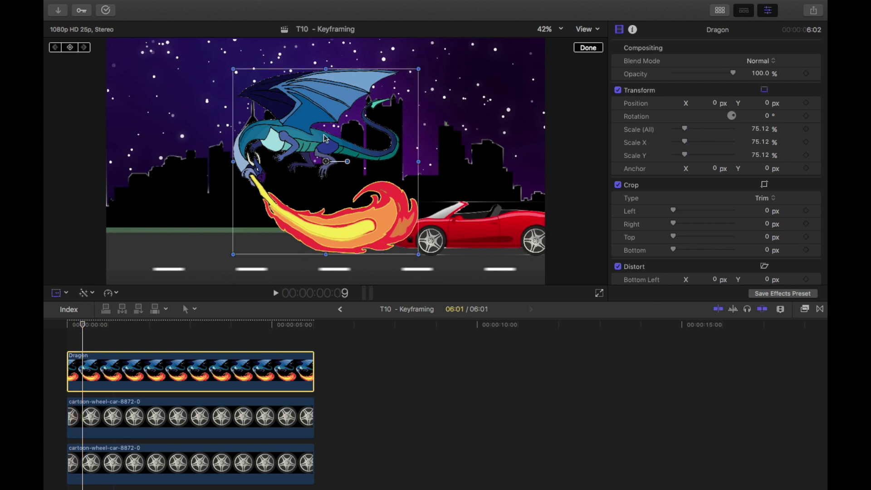
drag(332, 167, 637, 150)
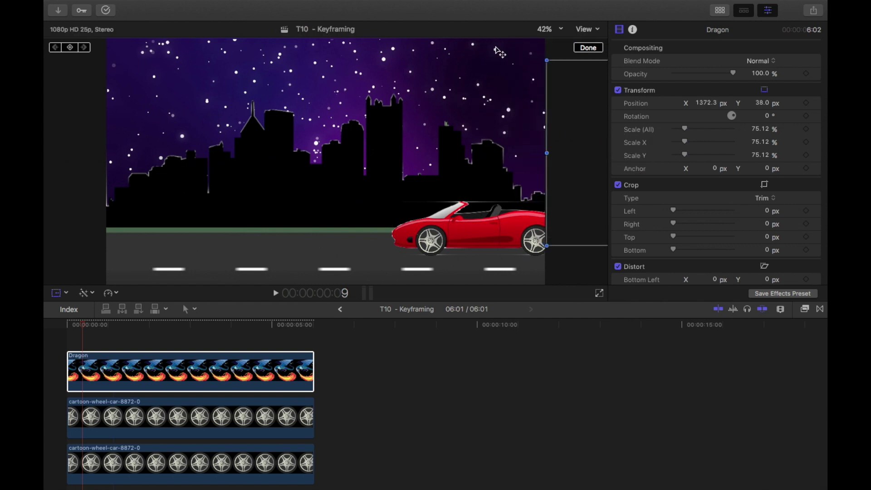
click(598, 49)
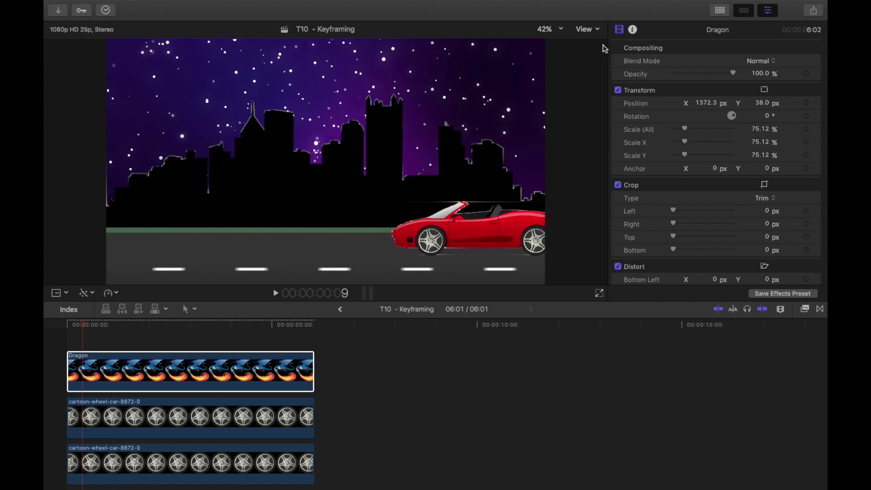
click(806, 103)
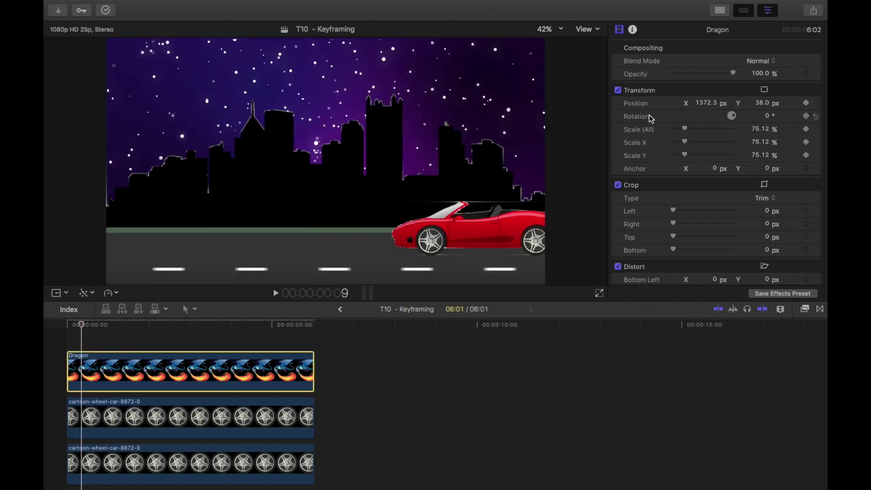
click(685, 130)
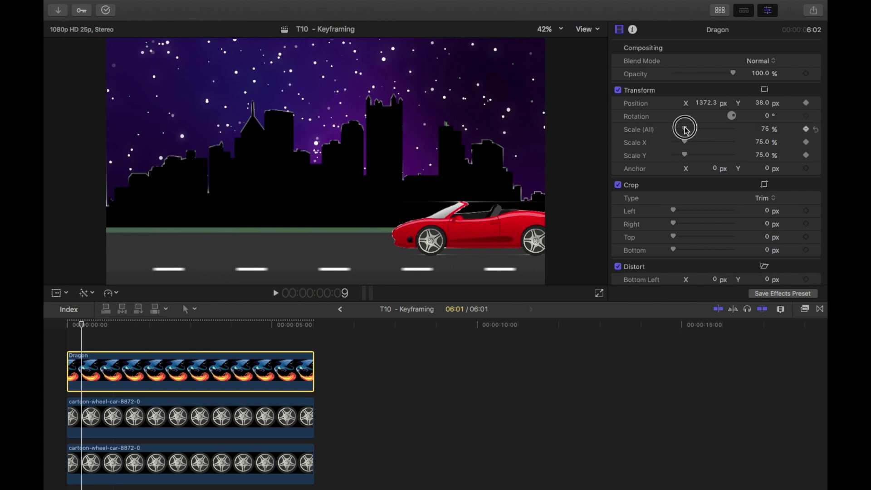
drag(685, 130, 686, 130)
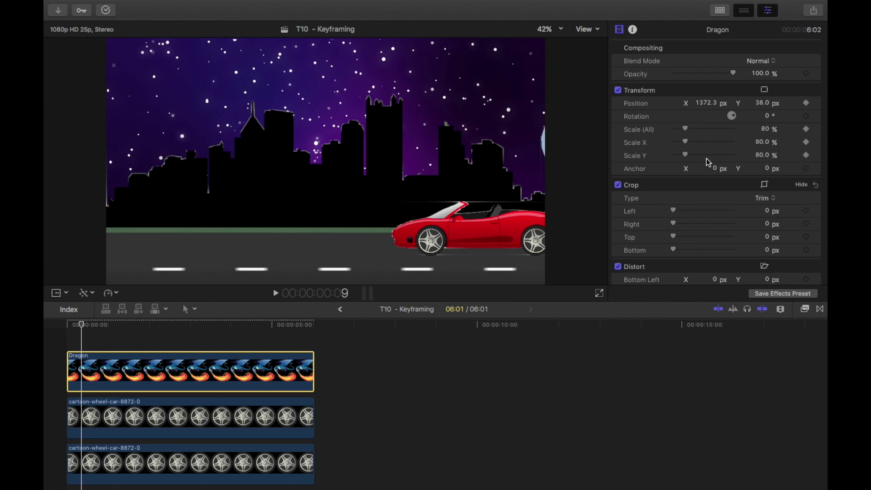
click(766, 130)
text(70)
key(Return)
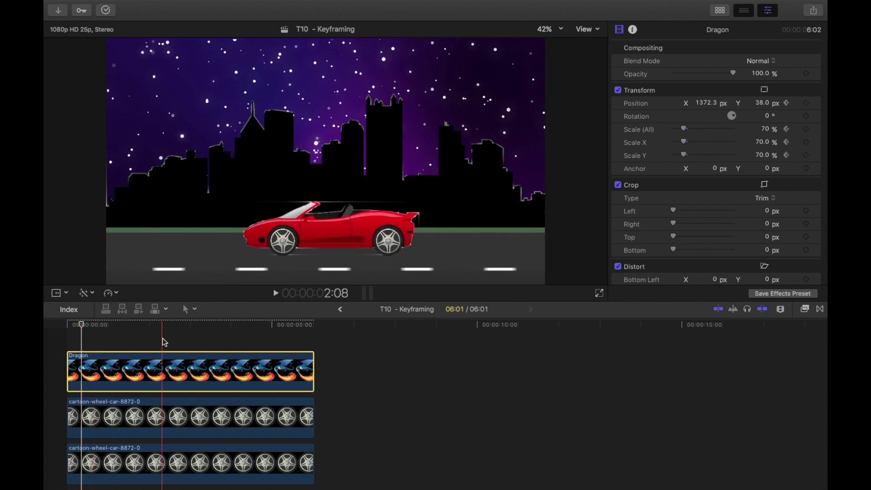
- At 2:00, move the dragon above the car to X −75.8 and scale it to 75%
click(190, 417)
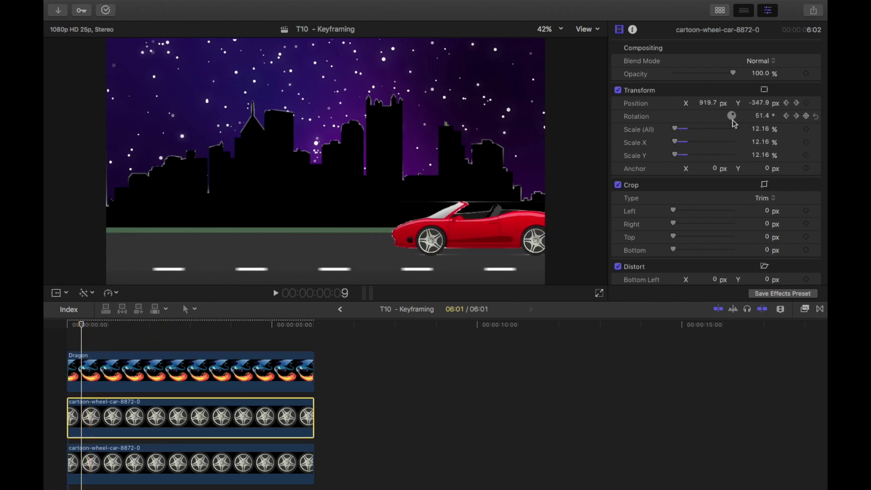
click(796, 103)
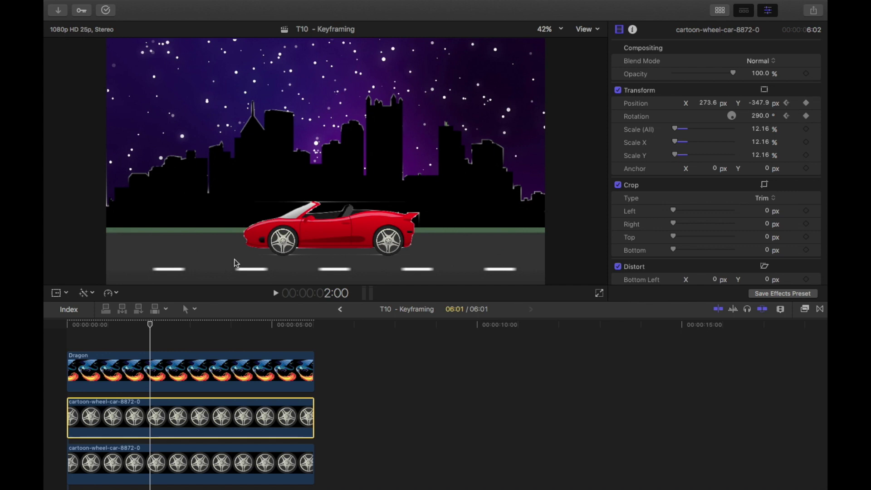
click(149, 370)
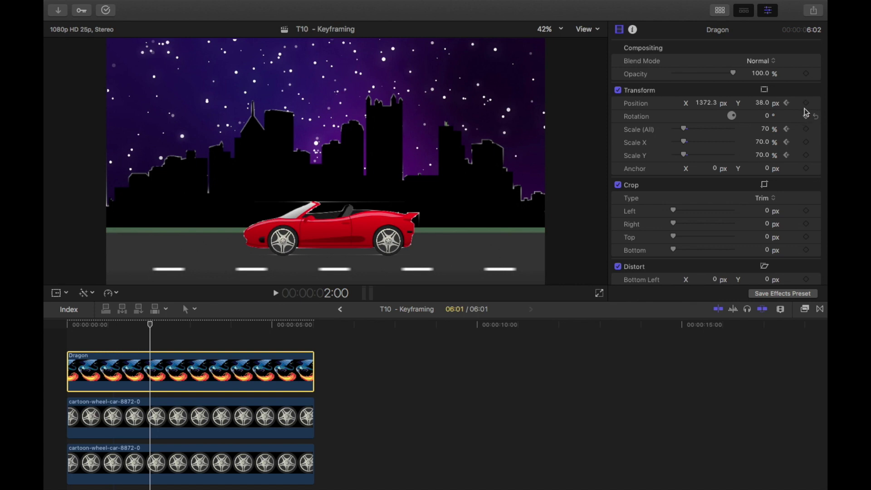
click(704, 103)
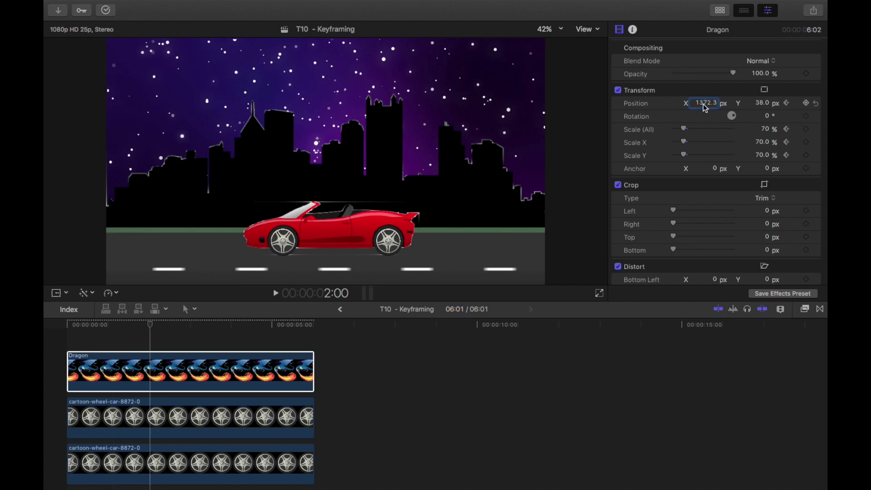
text(1449.3)
drag(705, 104, 705, 104)
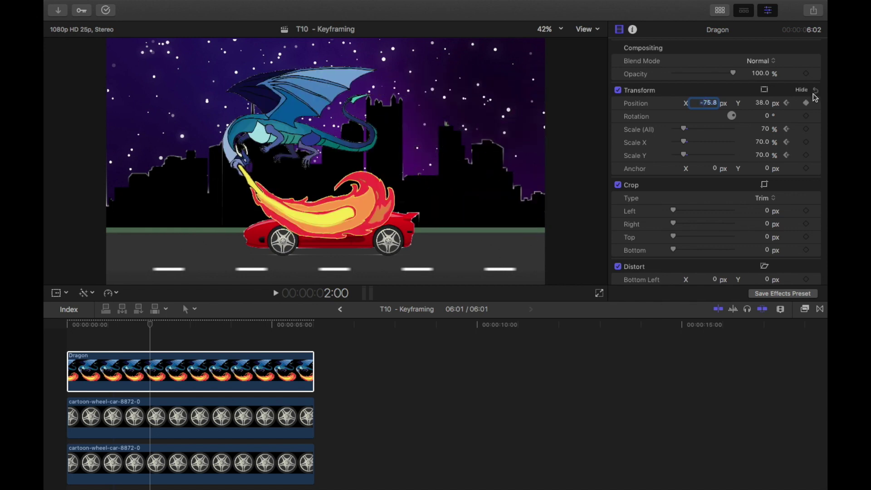
click(766, 131)
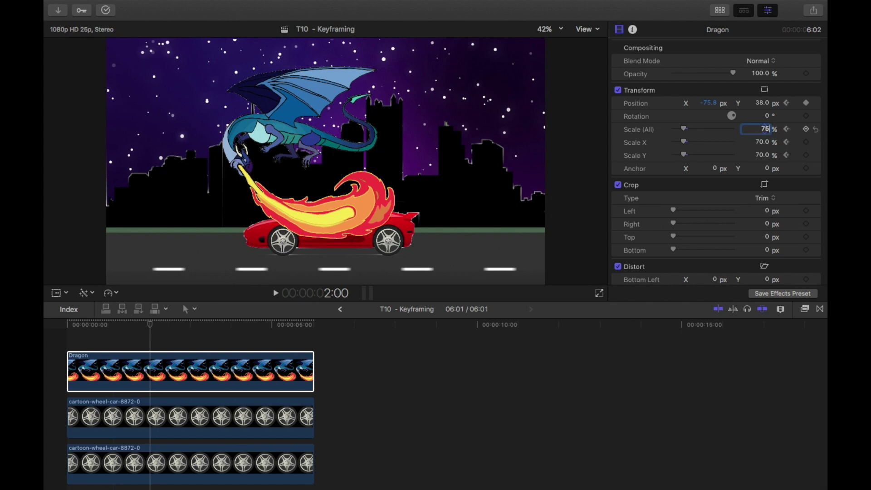
key(Return)
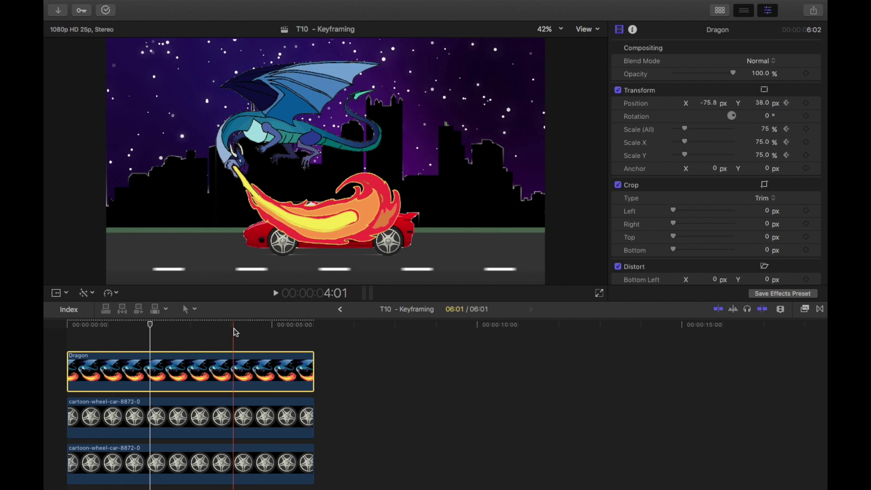
- At 4:00, keyframe the dragon off the left edge, play it back, and show the browser
click(232, 330)
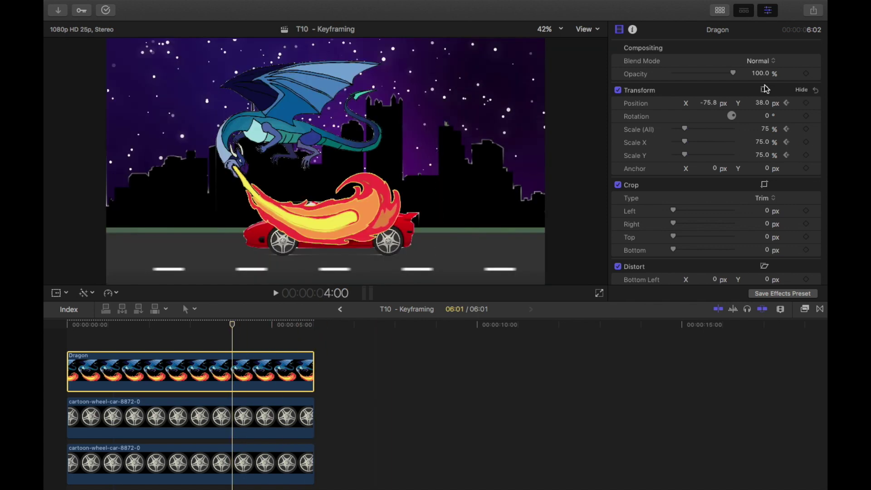
drag(711, 108, 708, 103)
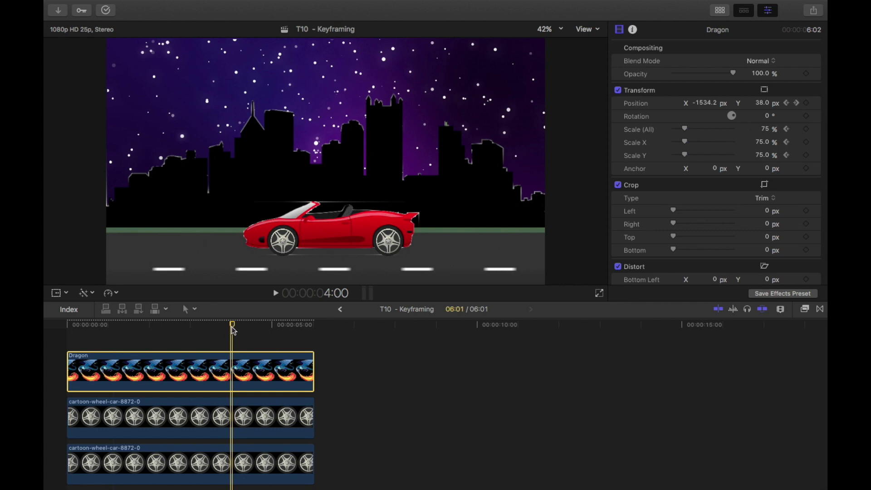
click(805, 103)
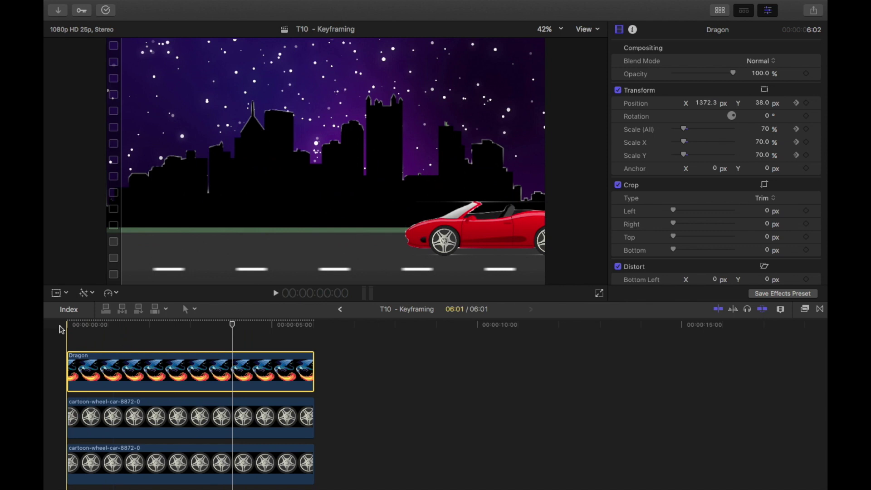
key(space)
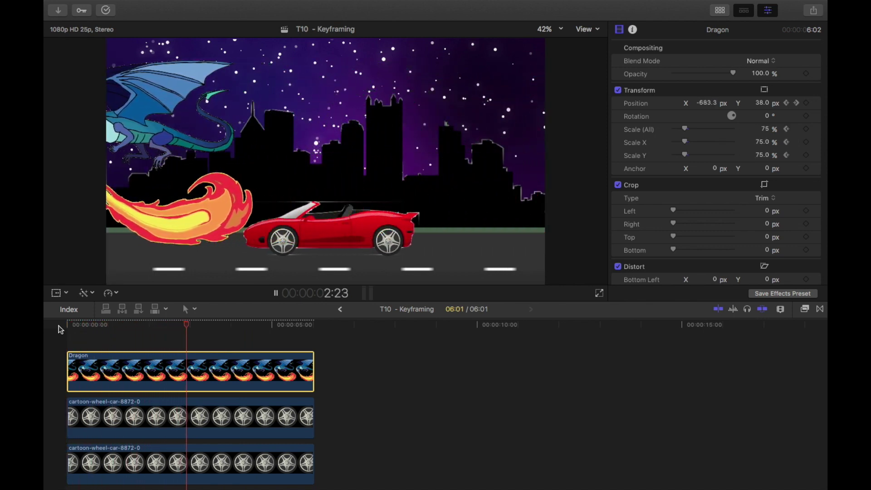
click(767, 10)
click(724, 10)
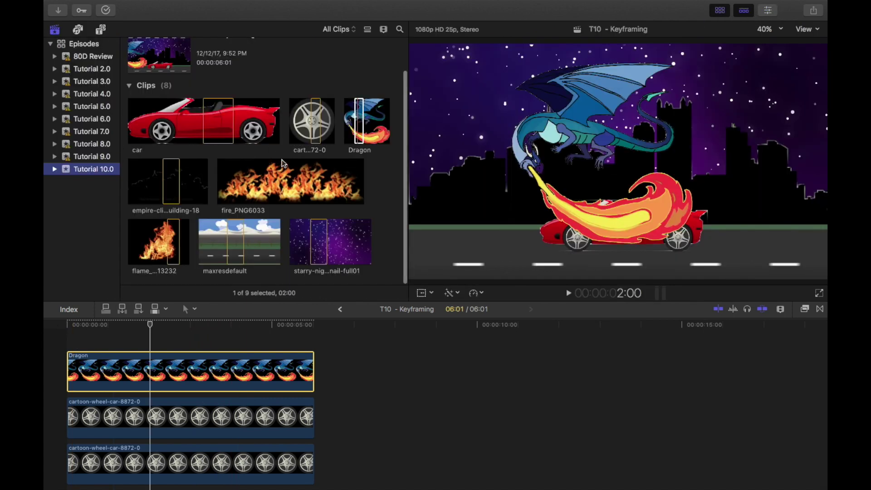
- Add the flame_PNG13232 clip above the Dragon and fade it in with a cross dissolve
drag(177, 218, 152, 333)
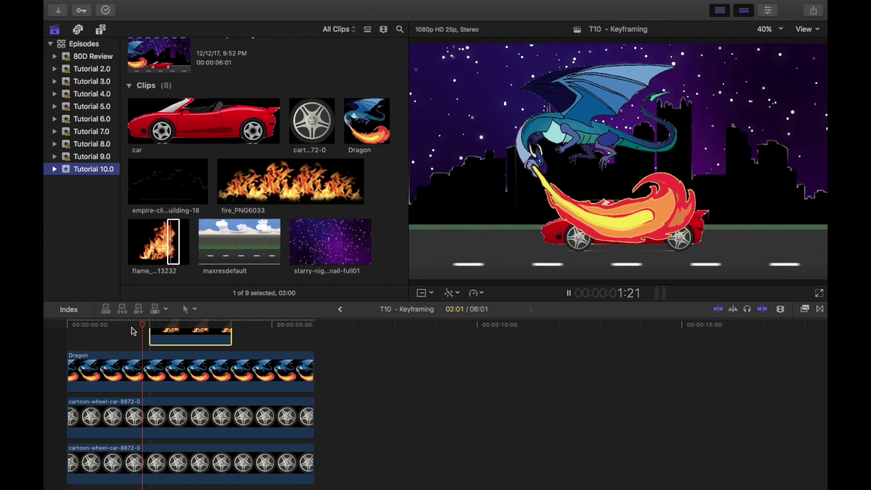
click(191, 331)
key(super+t)
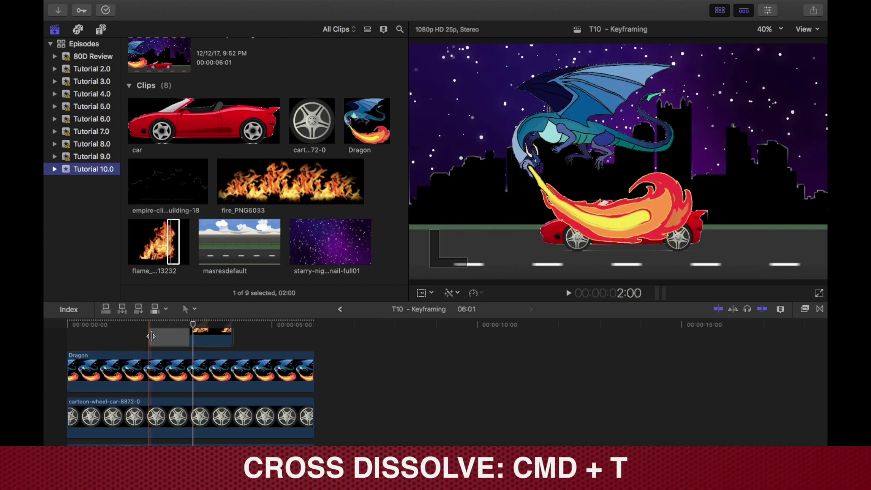
key(space)
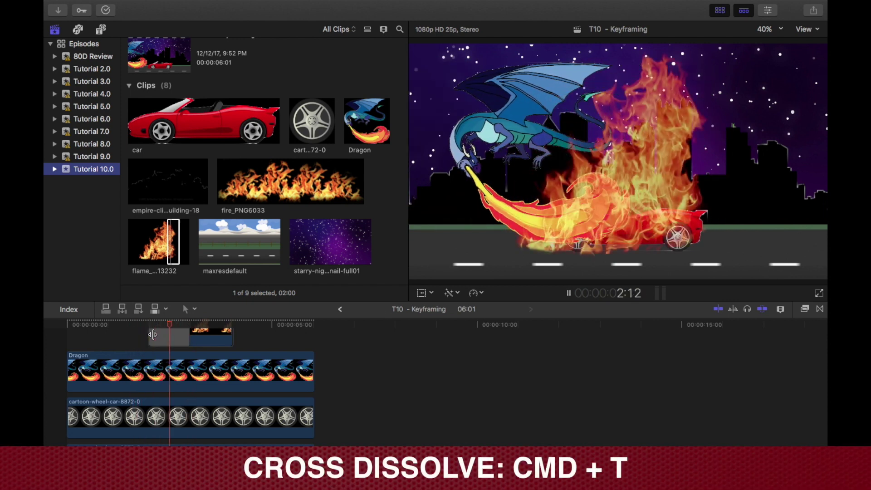
key(space)
- Shrink the flame image and place it over the car, then preview the burn
click(214, 335)
key(shift+t)
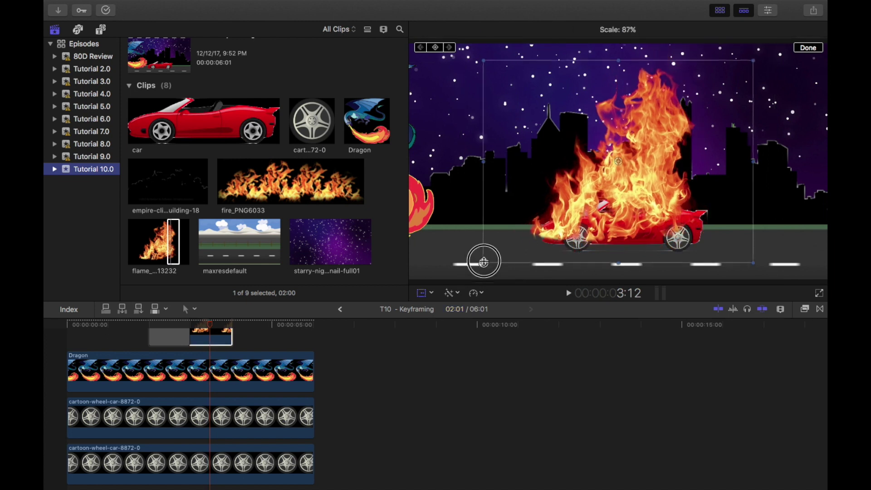
drag(461, 279, 501, 250)
drag(620, 167, 608, 175)
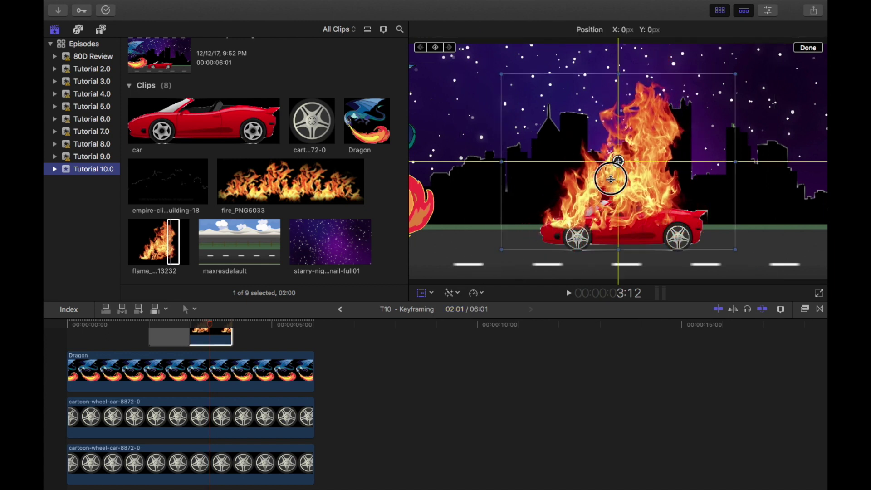
key(space)
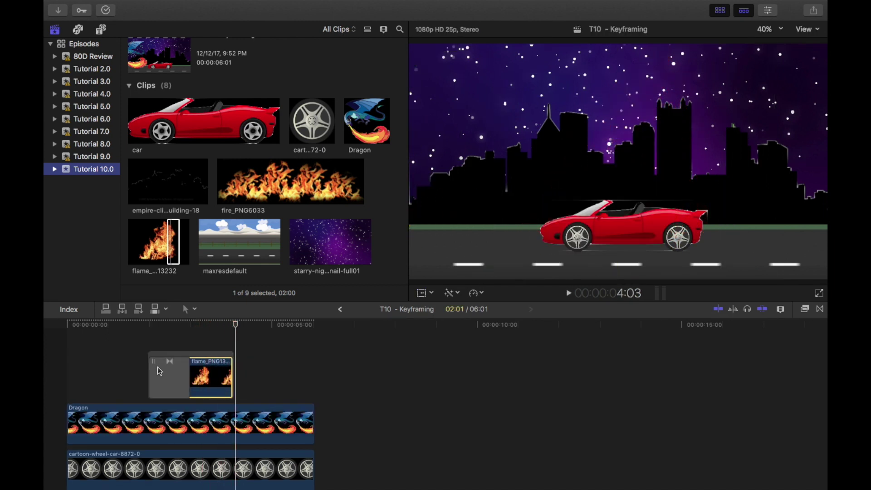
key(space)
- Select the Dragon clip at 4:06 and show its properties in the Inspector
click(229, 337)
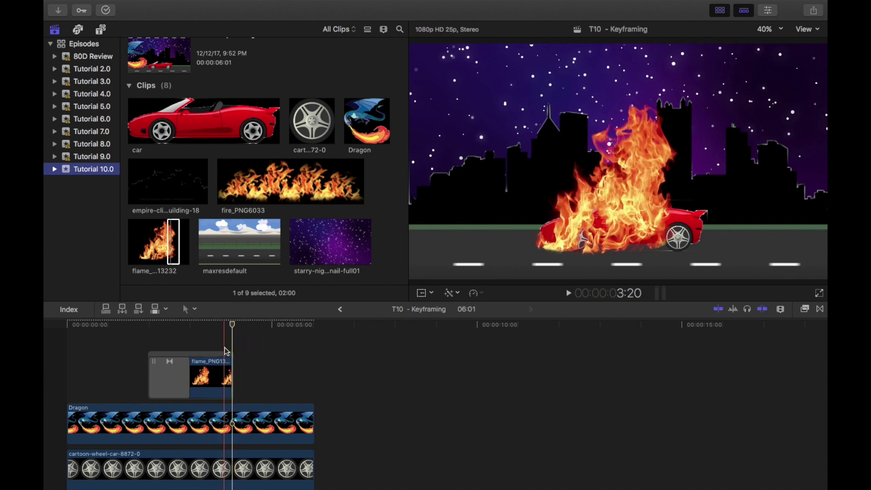
key(super+4)
click(244, 391)
click(245, 414)
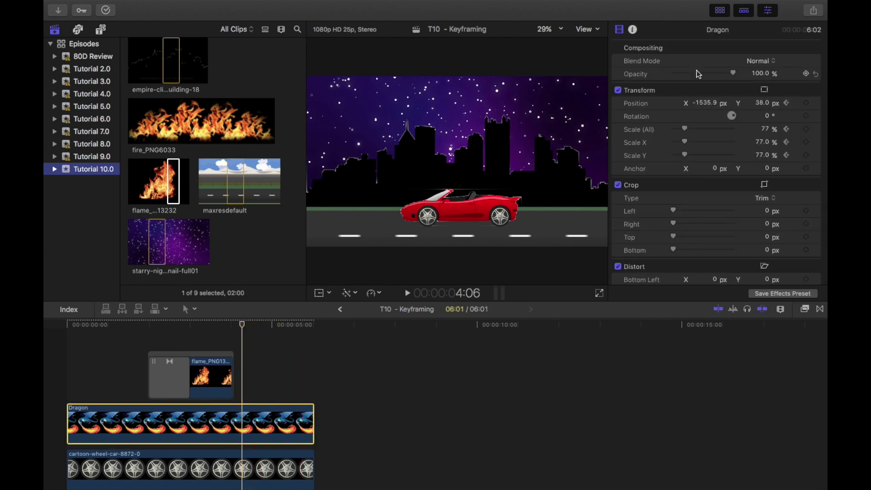
- Scale the Dragon to 40% and move it to X −1154 at the left edge
click(767, 131)
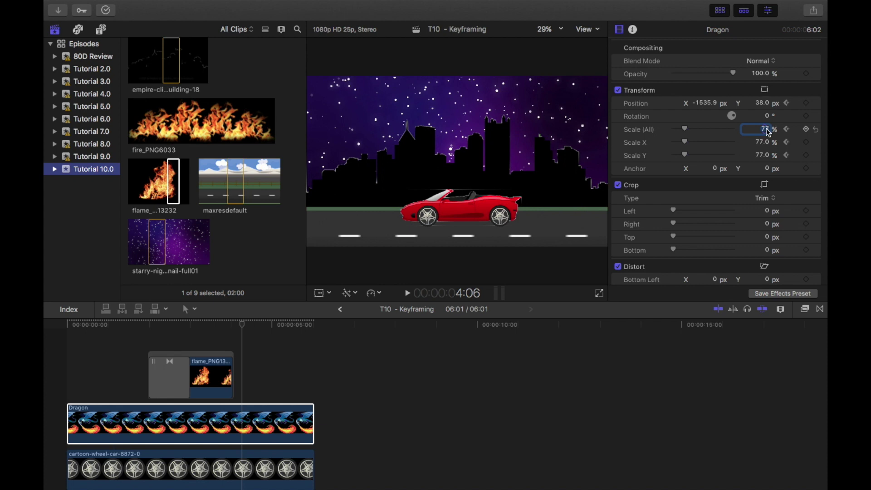
text(40)
key(Return)
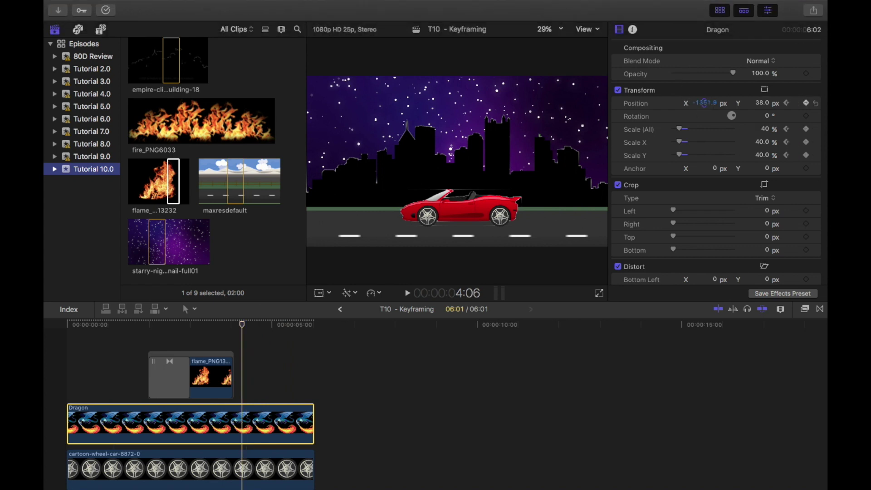
drag(704, 103, 704, 103)
- Search the video effects for 'flip' to find the Flipped effect
click(804, 310)
click(738, 482)
text(flip)
drag(731, 362, 710, 354)
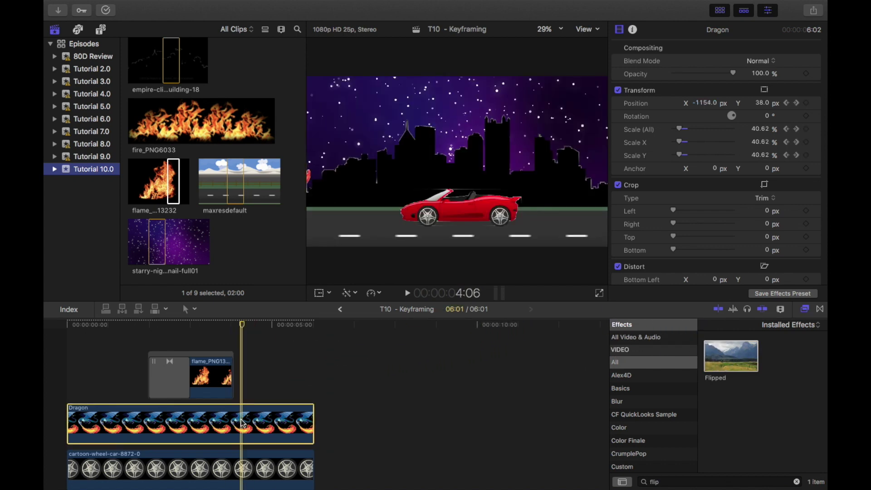
- Blade the Dragon clip and apply the Flipped effect to its second half
key(super+b)
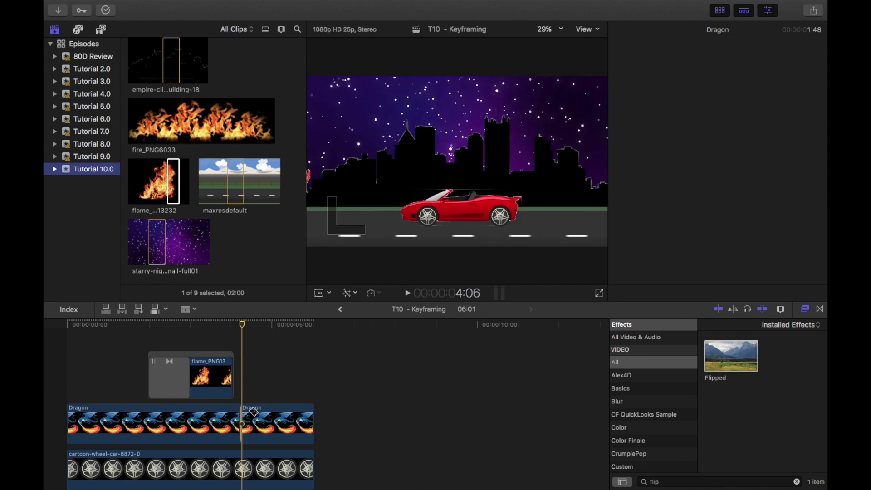
click(282, 424)
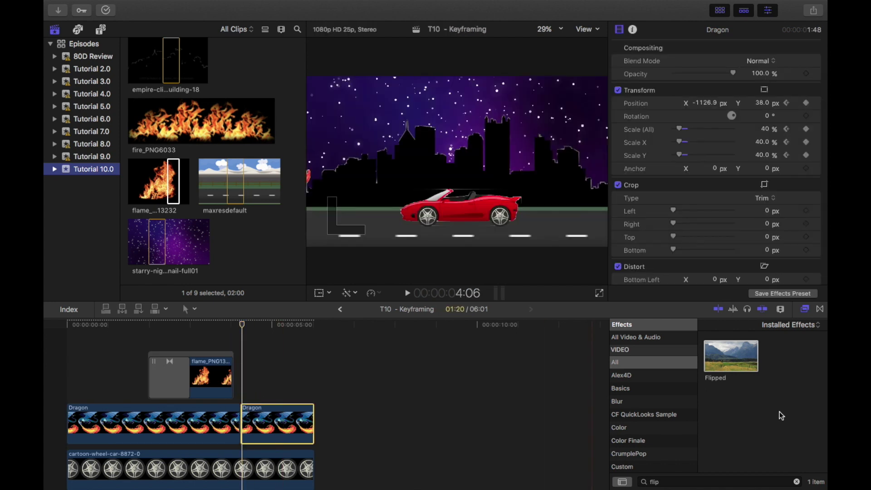
drag(745, 364, 272, 422)
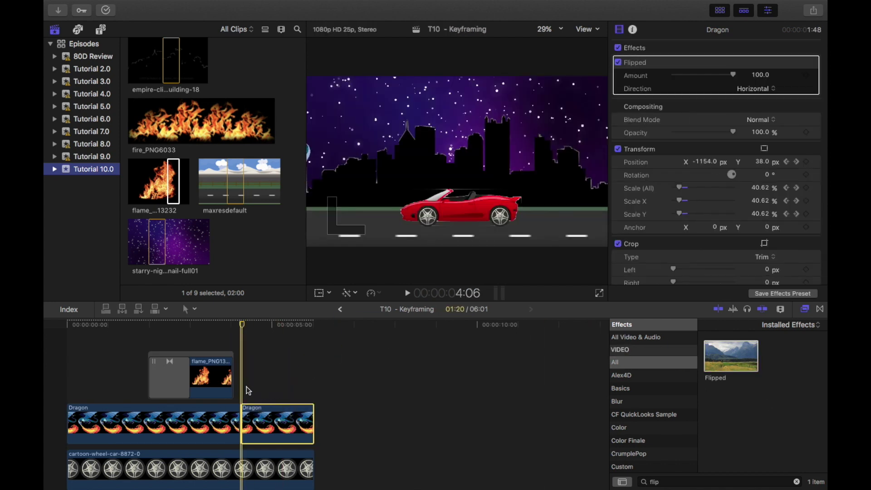
- Tilt the flipped dragon 23° and start it off the left edge at X −1102.8
drag(704, 162, 704, 162)
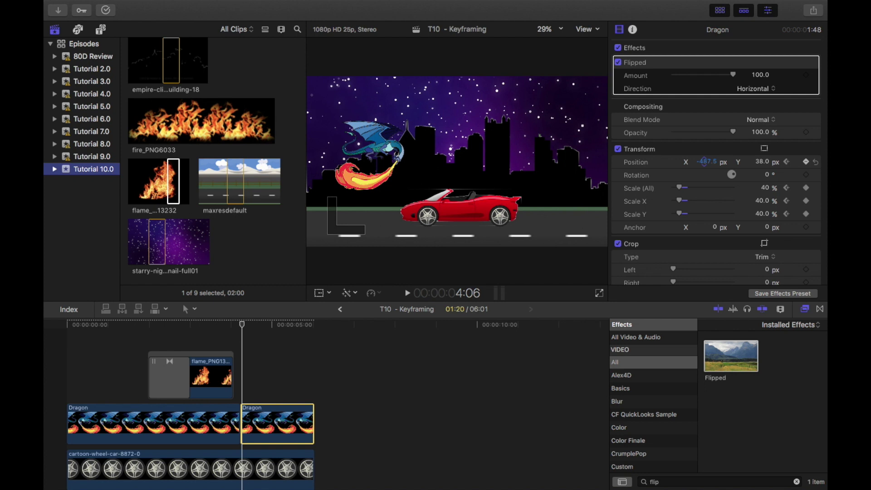
drag(768, 176, 776, 175)
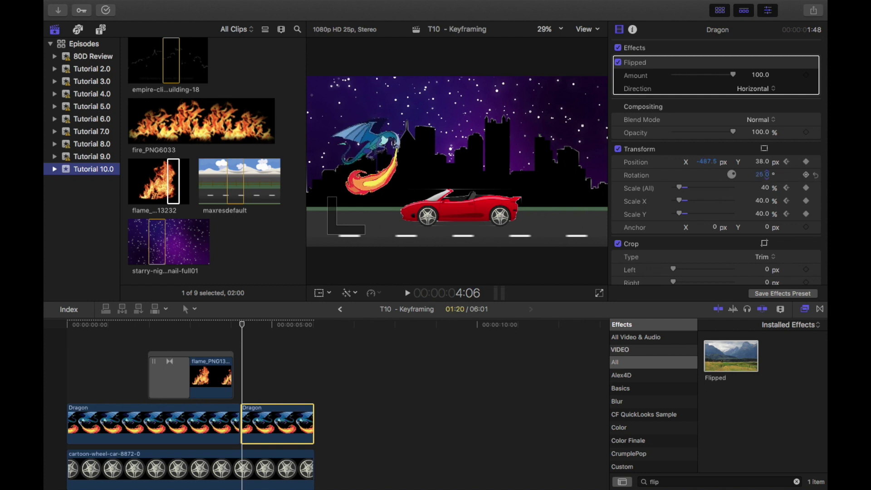
drag(706, 162, 706, 162)
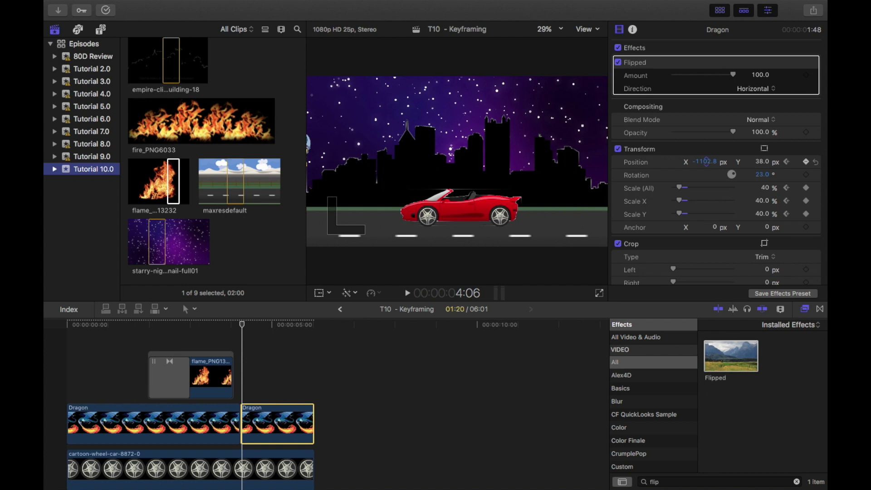
click(719, 10)
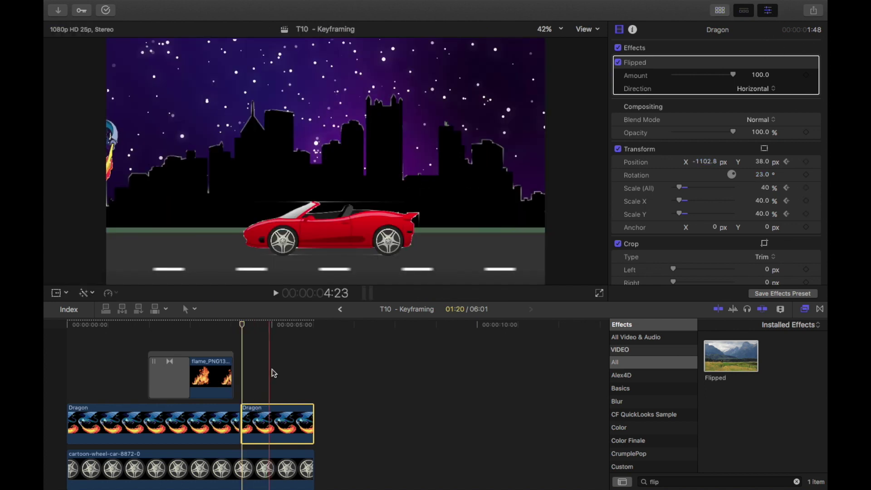
- At the Dragon clip's end, keyframe Position X to 1143.9 so it exits right, and preview
click(313, 337)
click(298, 432)
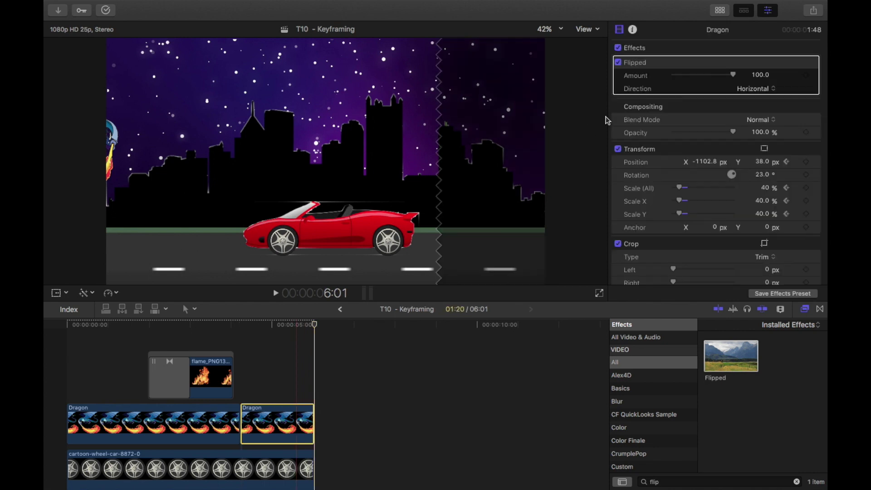
click(702, 163)
drag(708, 163, 771, 162)
drag(704, 162, 722, 162)
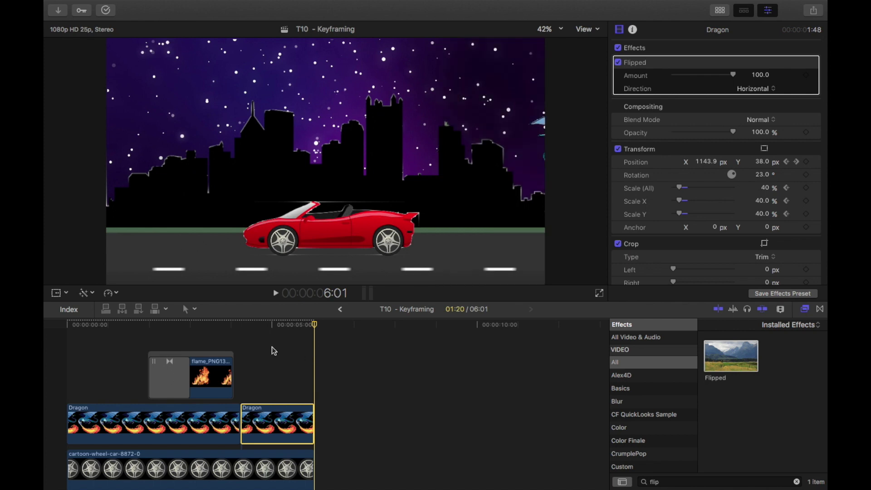
key(space)
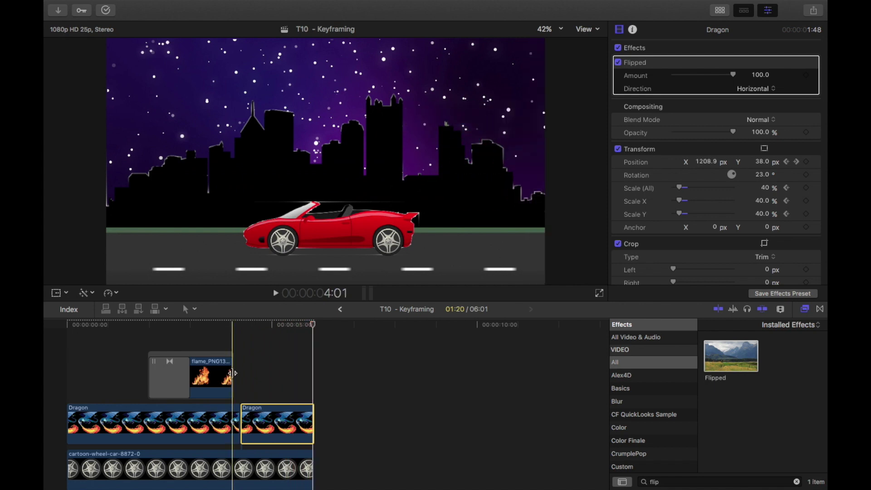
- Stretch the flame clip out to 6:00 and bring back the media browser
scroll(232, 372, down, 1)
drag(232, 373, 312, 370)
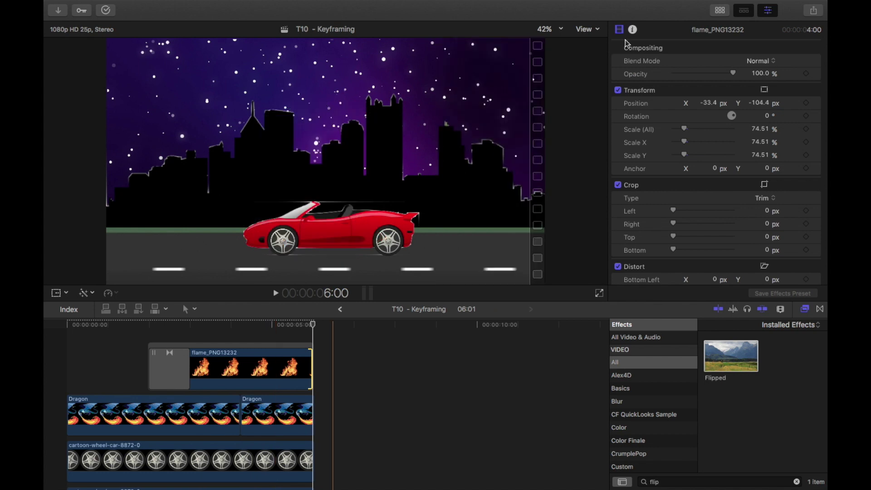
click(721, 12)
- Place the fire_PNG6033 clip above the Dragon near 5:04 and select it with transform handles showing
mouse_move(201, 126)
mouse_down()
mouse_move(81, 334)
mouse_move(238, 325)
mouse_move(291, 439)
mouse_up()
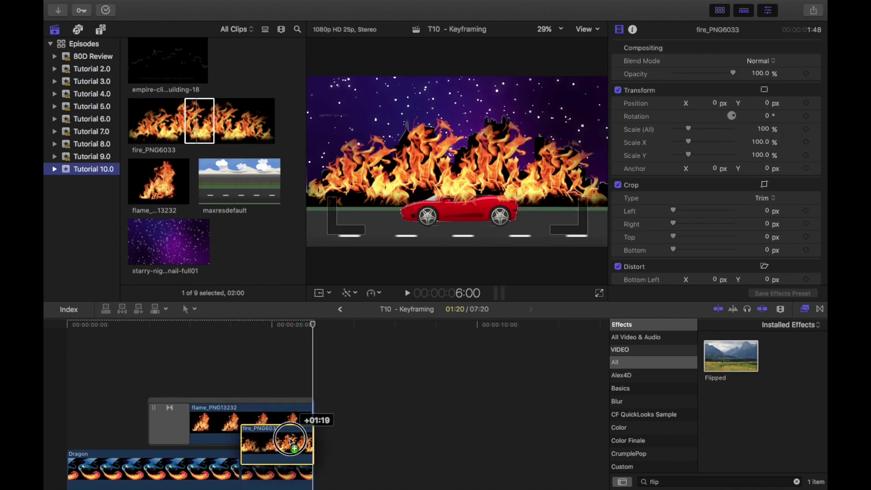
drag(290, 440, 279, 381)
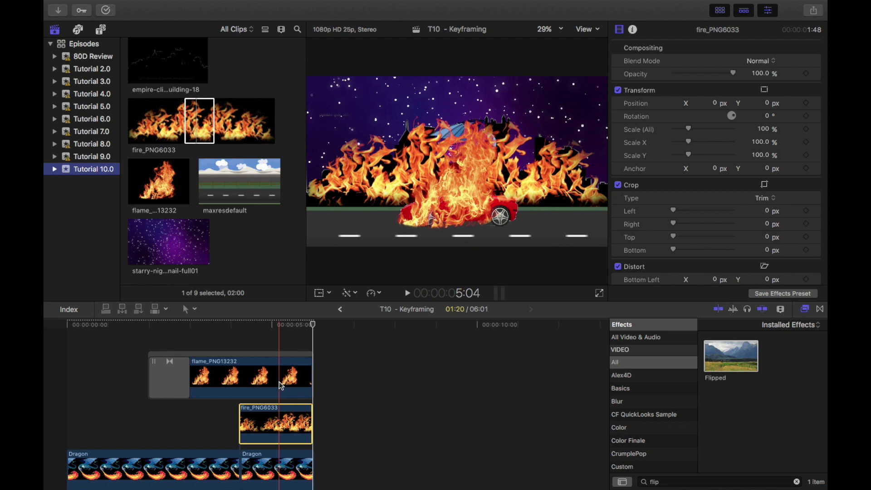
key(s)
key(shift+t)
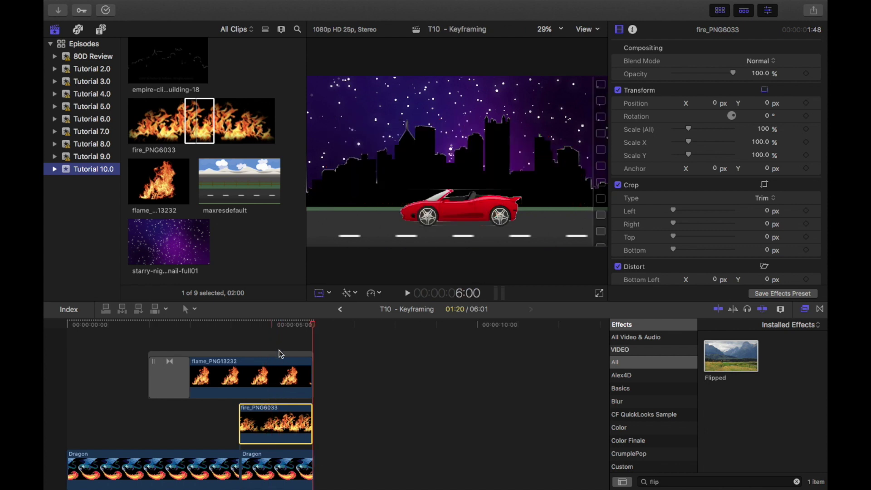
click(278, 356)
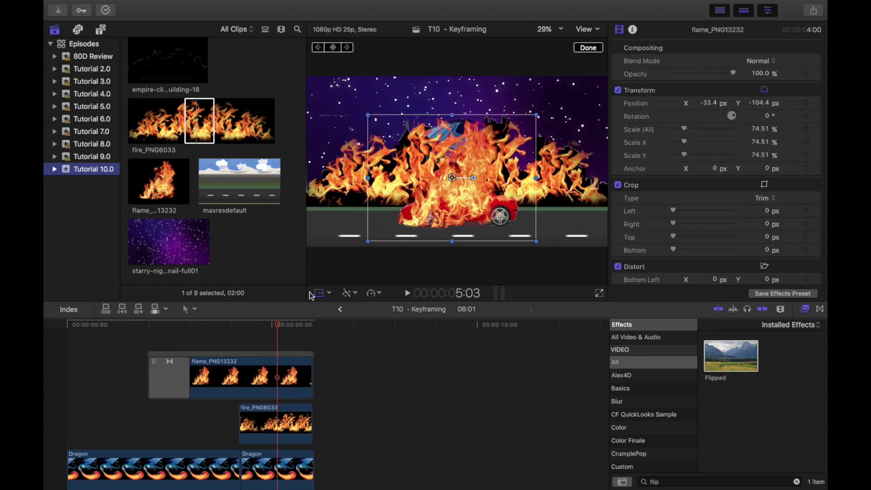
click(323, 196)
- Scale the fire to 86.47%, layer it beneath the flipped dragon, and play back from 4:06
drag(309, 208, 321, 201)
drag(272, 424, 266, 356)
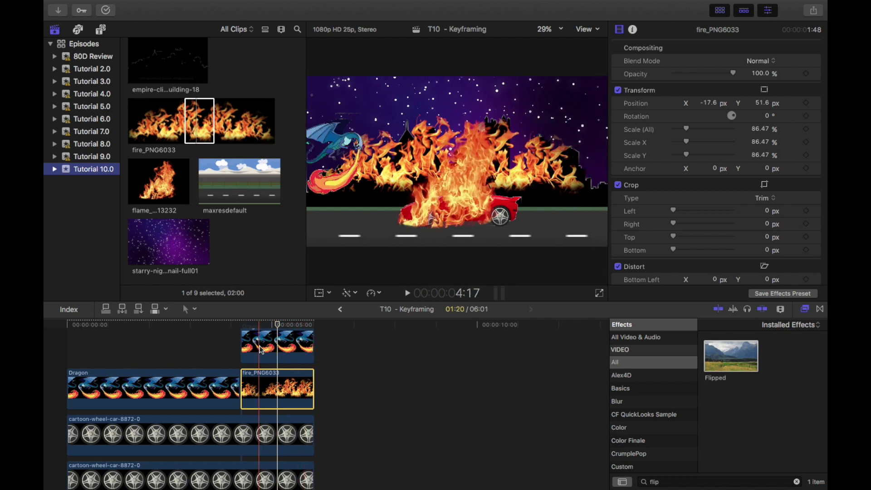
key(space)
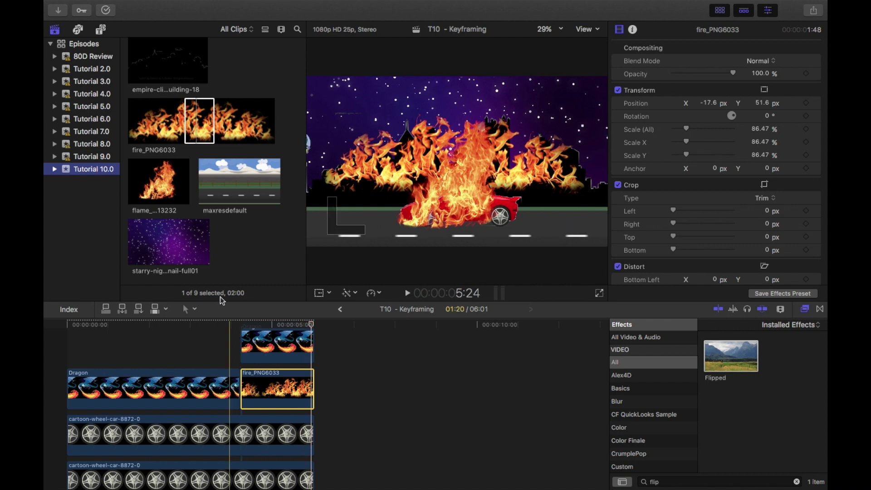
click(240, 325)
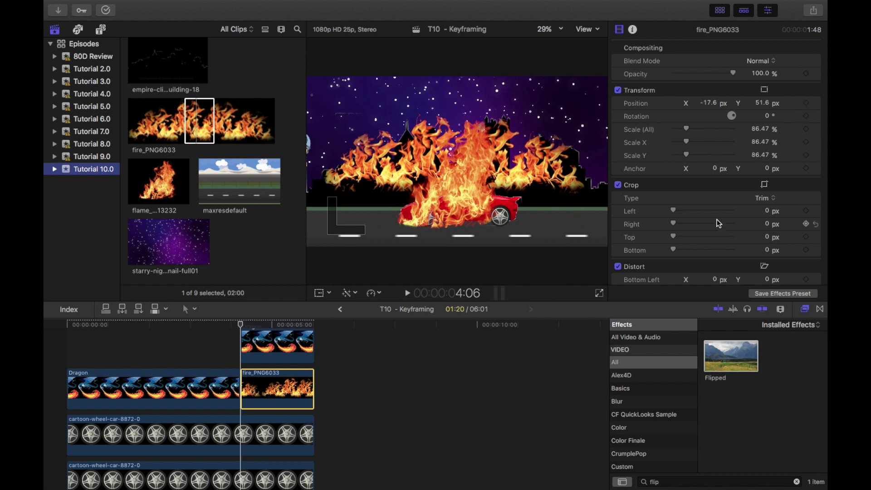
- Keyframe the fire crop with most flames cropped from the right, adding another keyframe at 4:14
scroll(719, 223, down, 2)
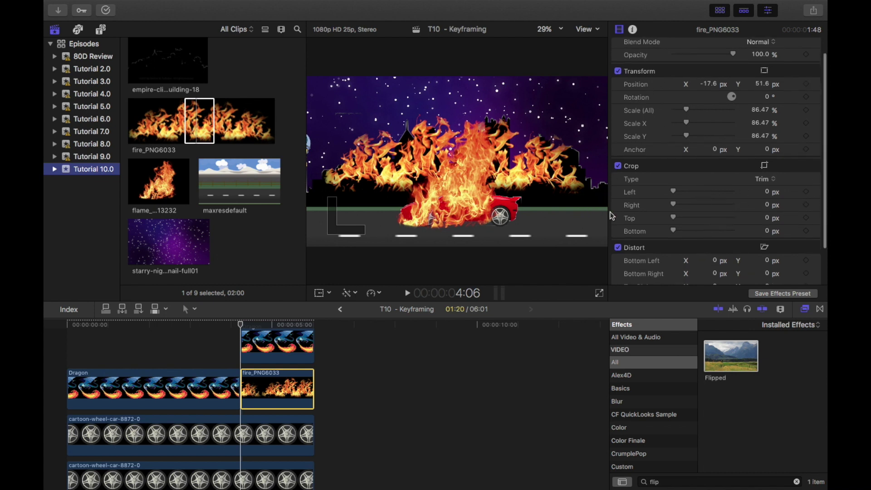
key(shift+c)
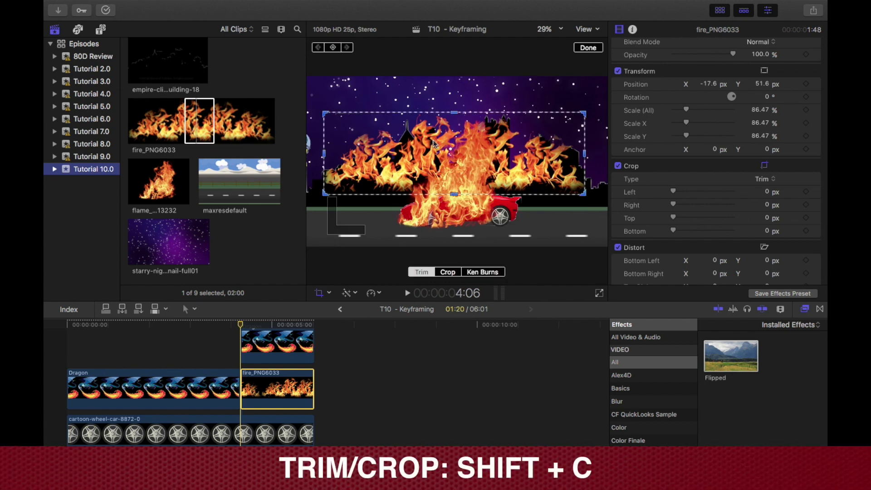
click(804, 192)
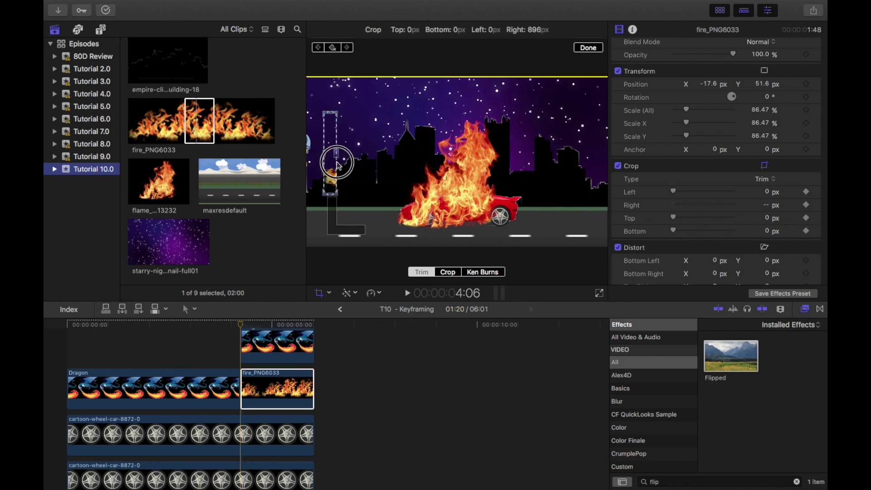
drag(587, 158, 335, 156)
drag(241, 328, 258, 327)
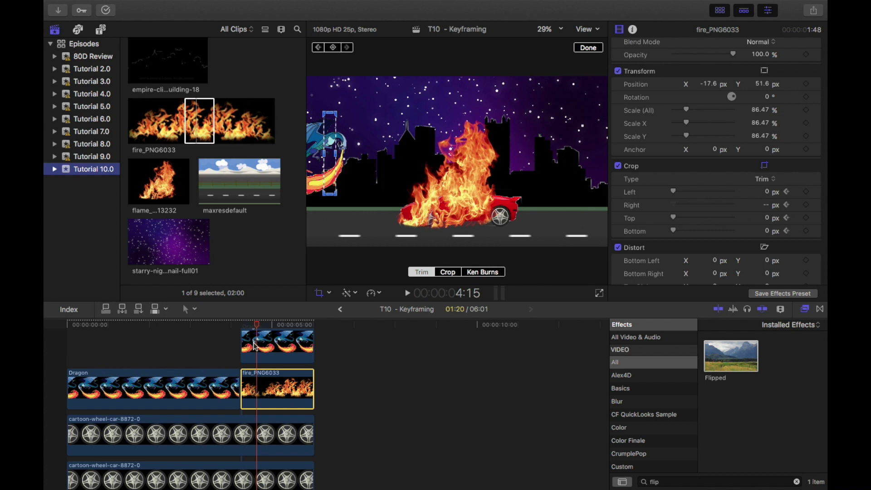
click(806, 218)
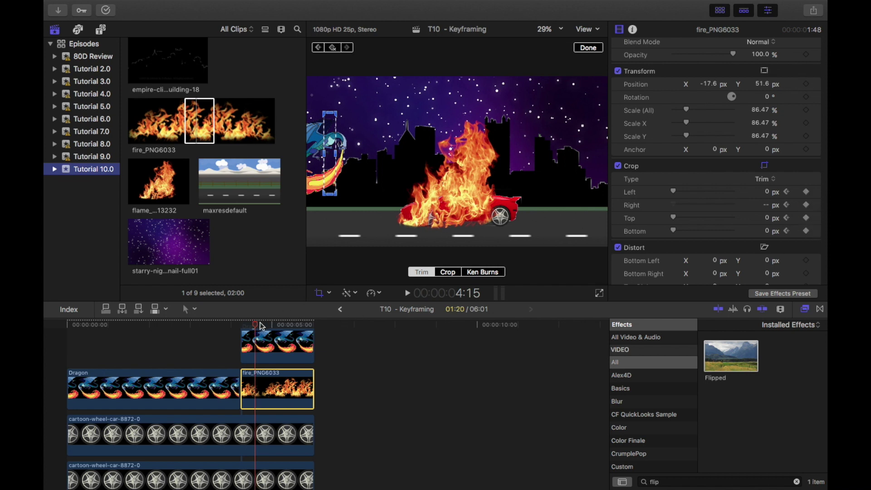
- At 5:15, widen the fire crop across the whole skyline, finish cropping, and zoom the timeline out
drag(257, 326, 297, 324)
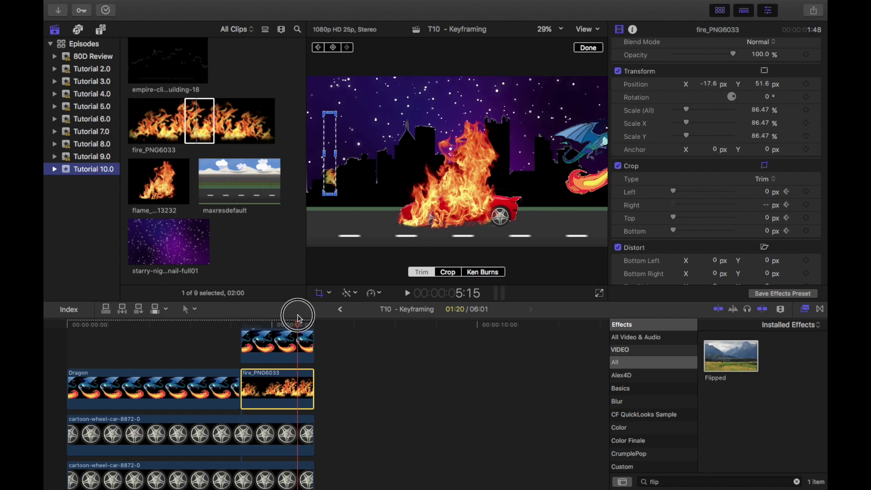
drag(336, 154, 584, 150)
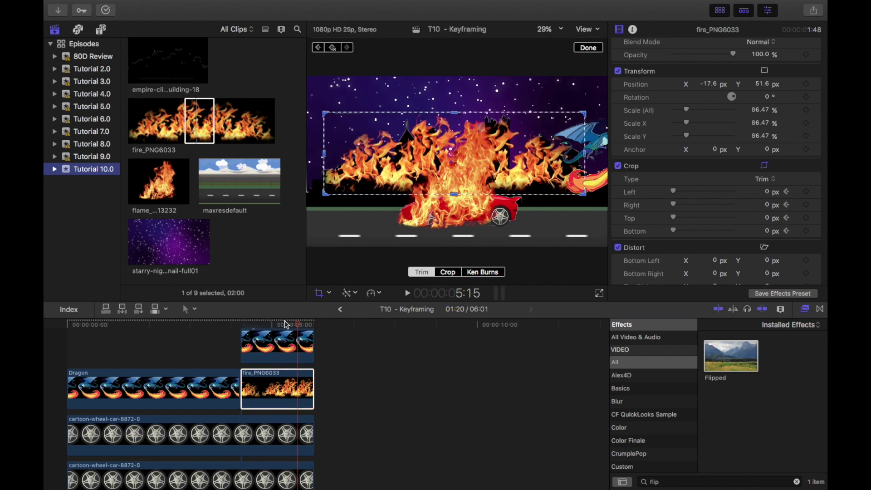
click(588, 47)
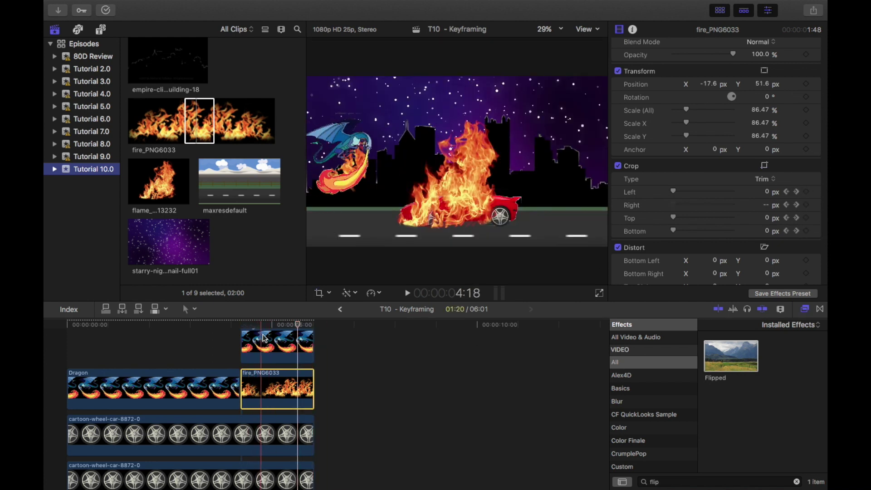
key(super+minus)
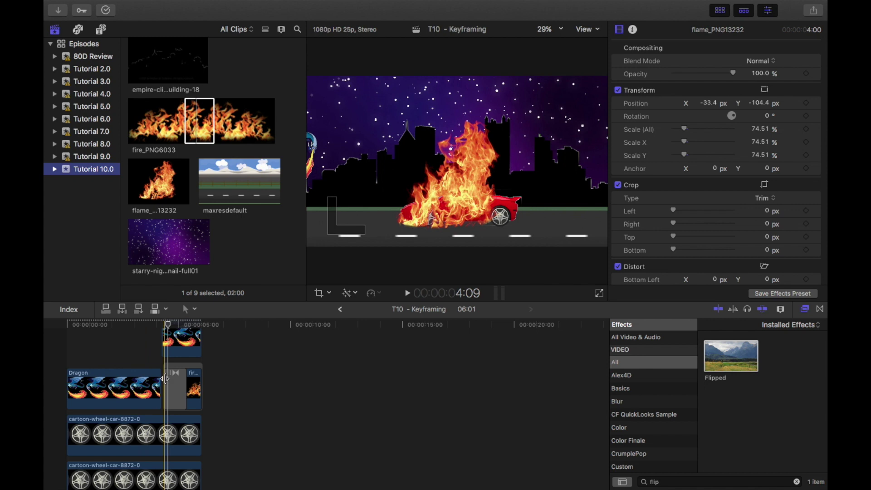
- Play the composite through, then replay it full screen from the start
key(space)
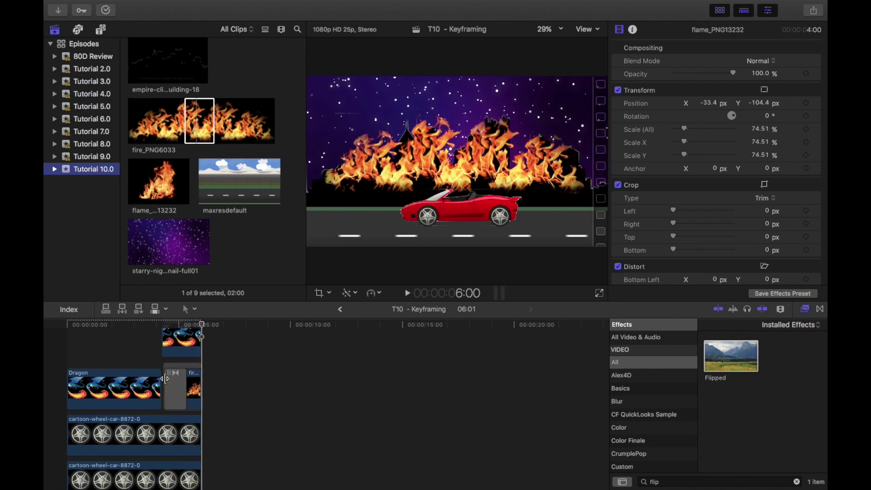
click(805, 311)
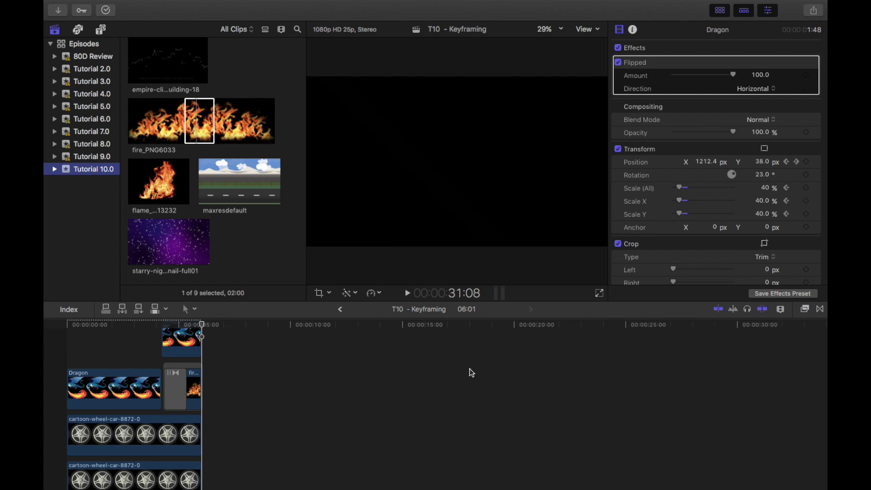
key(Home)
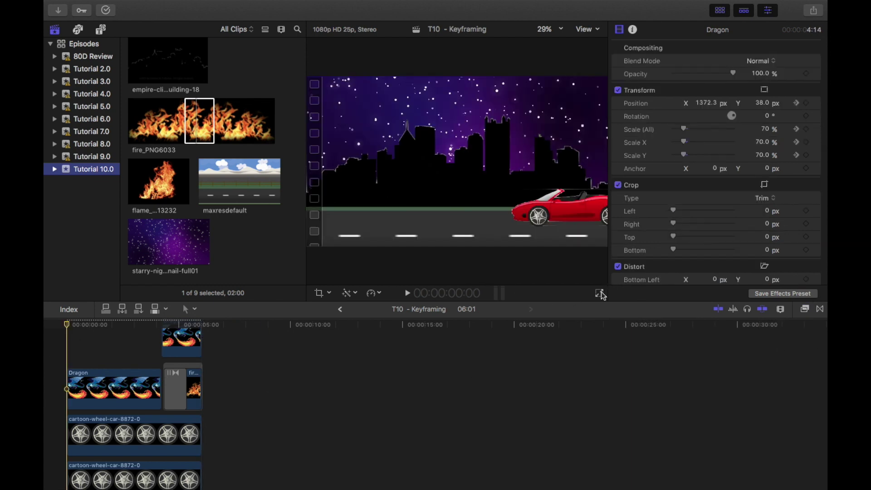
click(599, 293)
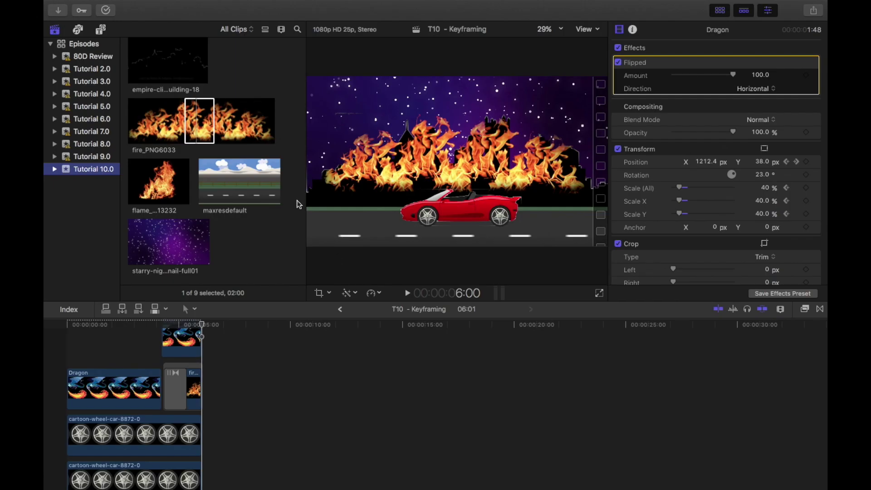
- Hide the Inspector and show the Photos and Audio sources in the sidebar
click(766, 10)
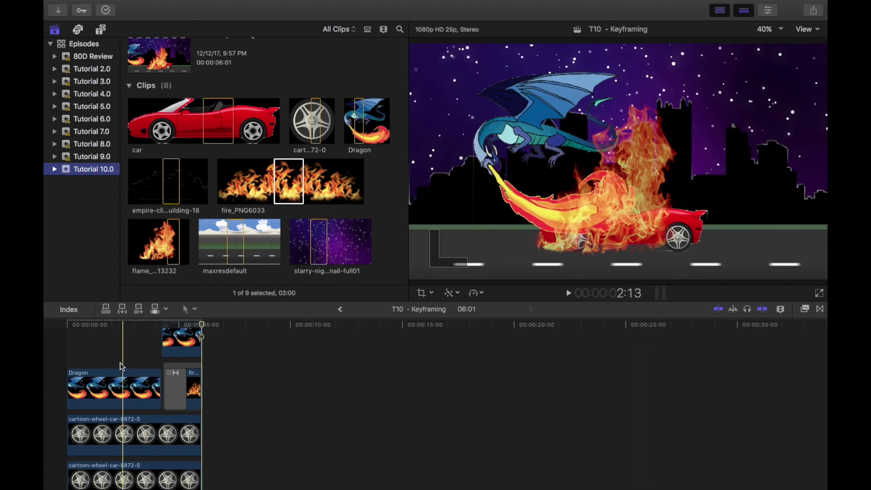
scroll(203, 439, down, 5)
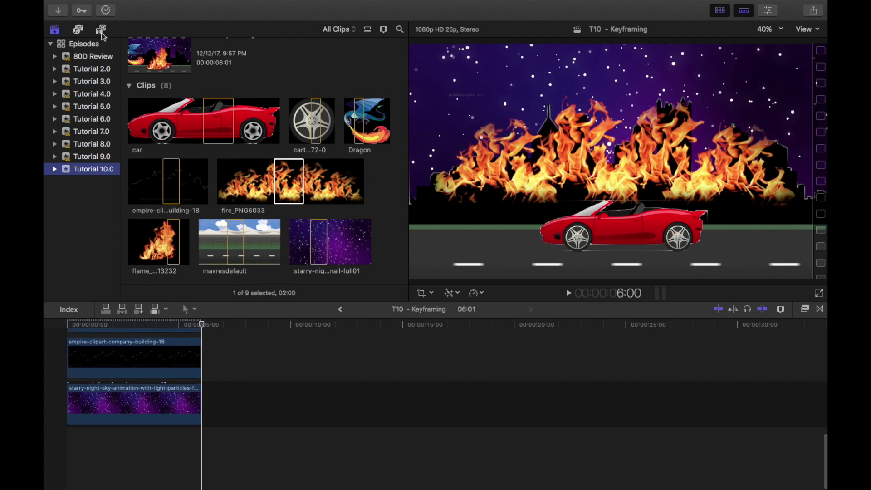
click(78, 31)
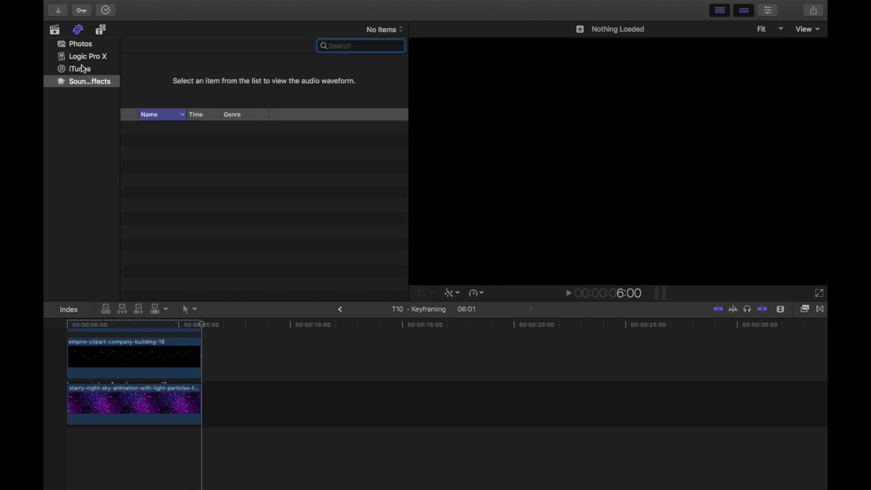
- Search the Sound Effects library for 'fire'
click(98, 84)
click(337, 45)
text(cra)
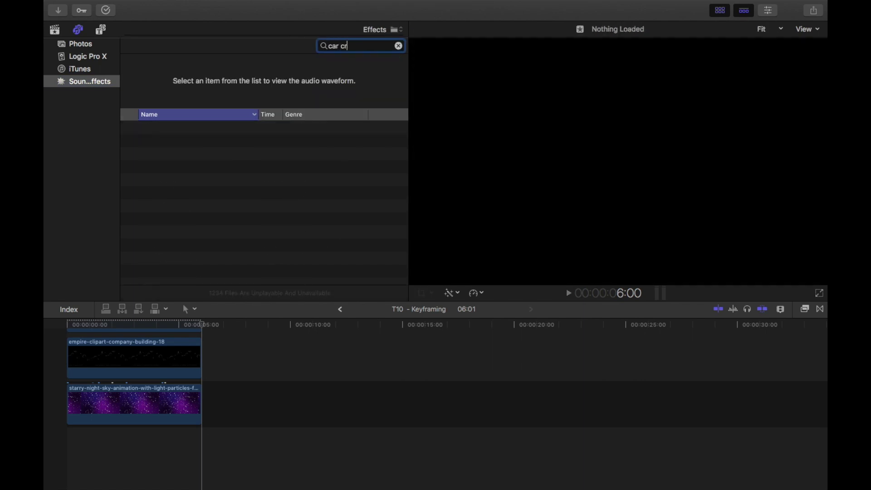
key(Escape)
text(e)
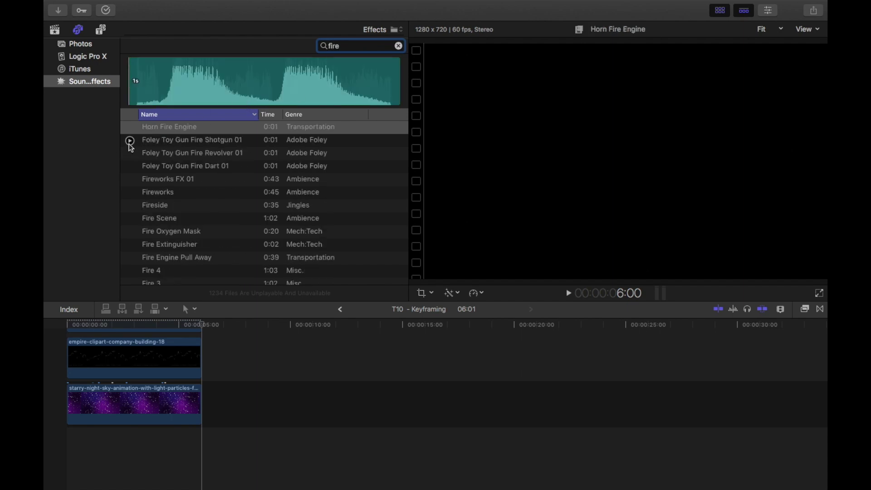
- Preview the Toy Gun Fire Shotgun 01, Toy Gun Fire Dart 01 and Fireworks sounds
click(130, 141)
click(130, 166)
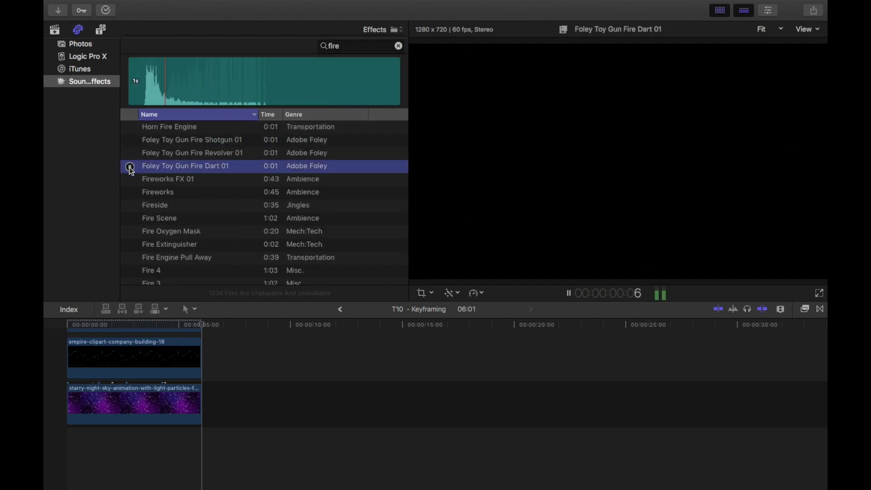
click(129, 193)
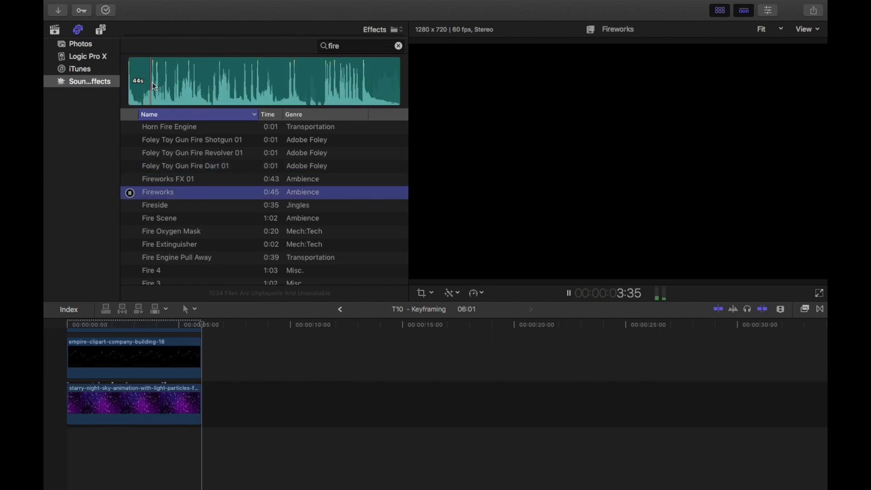
click(147, 89)
- Add a Fireworks range under the starry clip and extend it toward 6:01
click(144, 86)
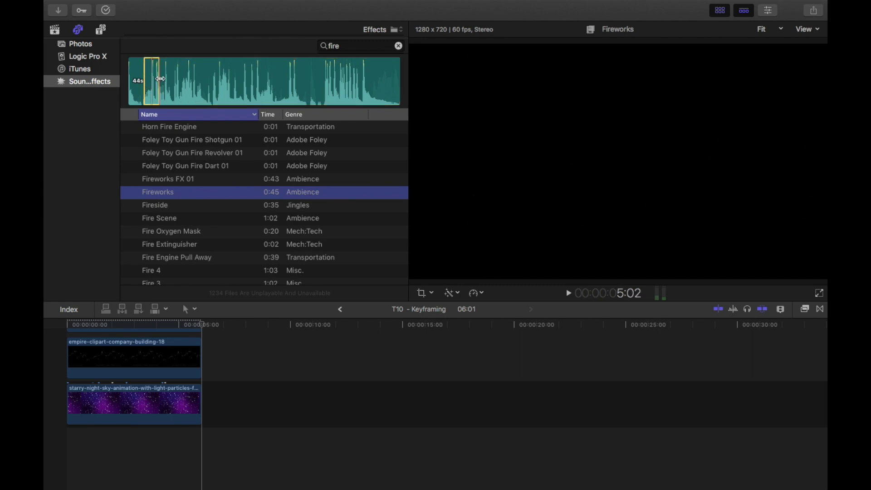
mouse_move(157, 82)
mouse_down()
mouse_move(83, 434)
mouse_move(71, 434)
mouse_up()
drag(126, 435, 202, 435)
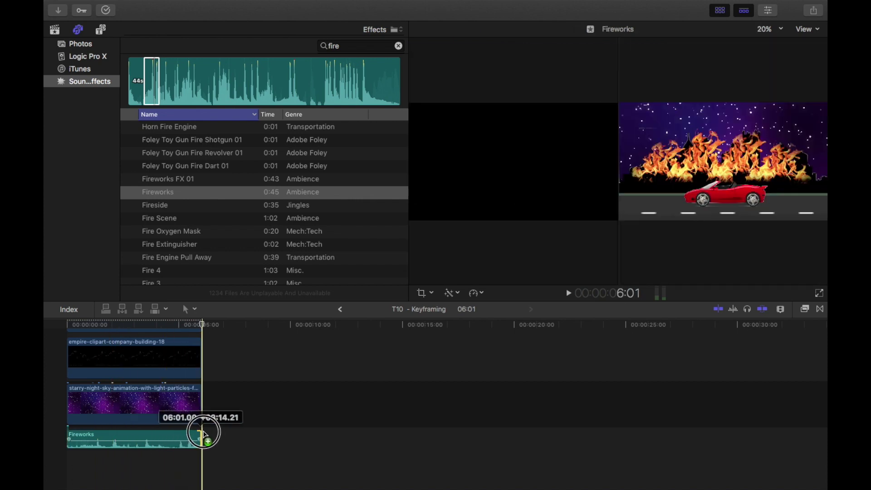
key(Home)
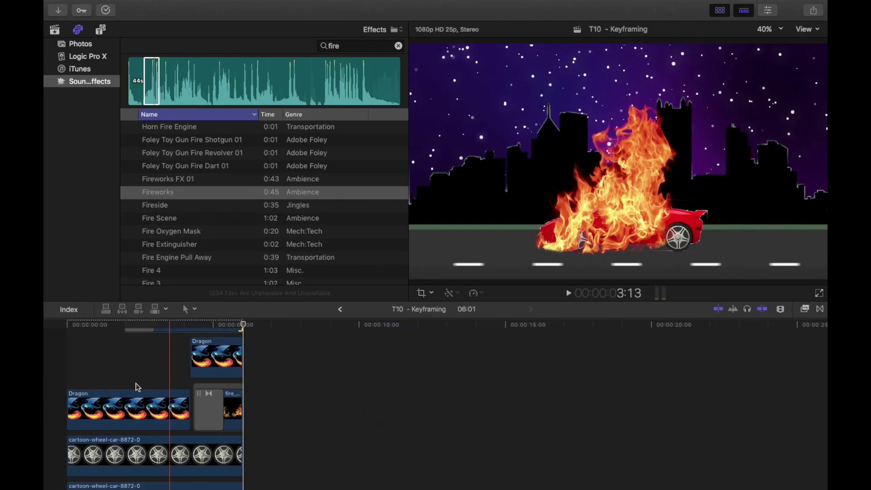
key(Home)
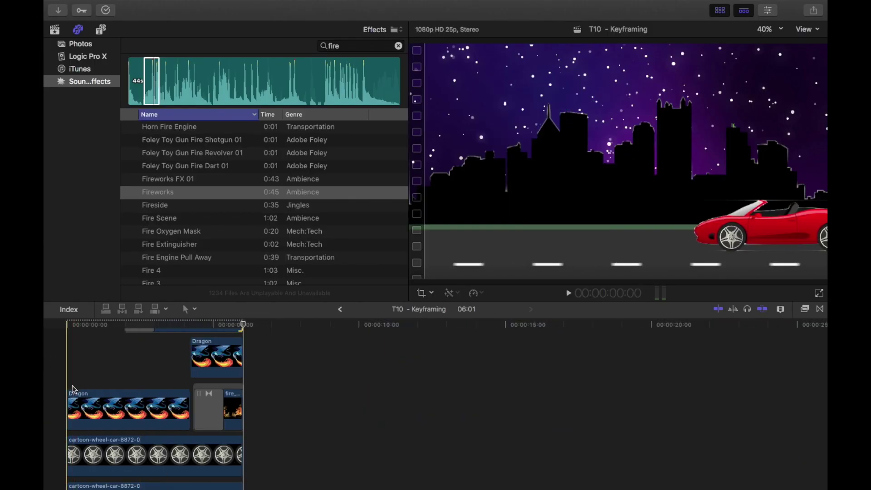
click(75, 412)
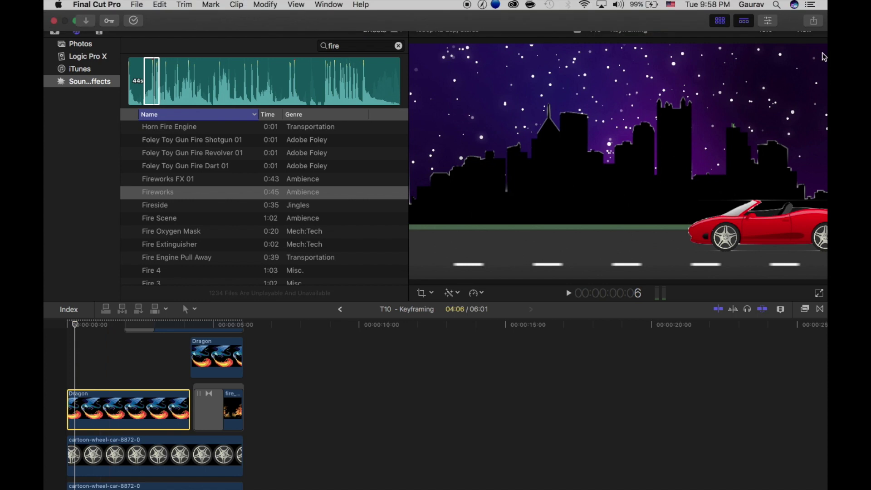
key(space)
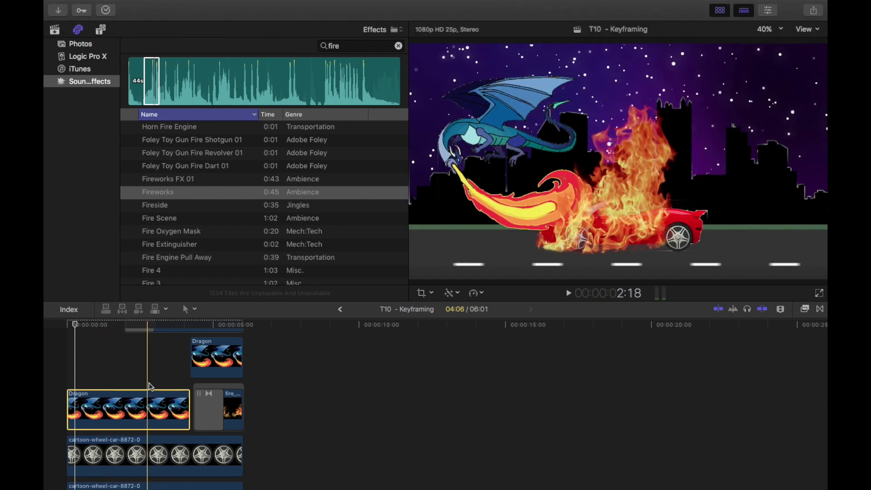
key(space)
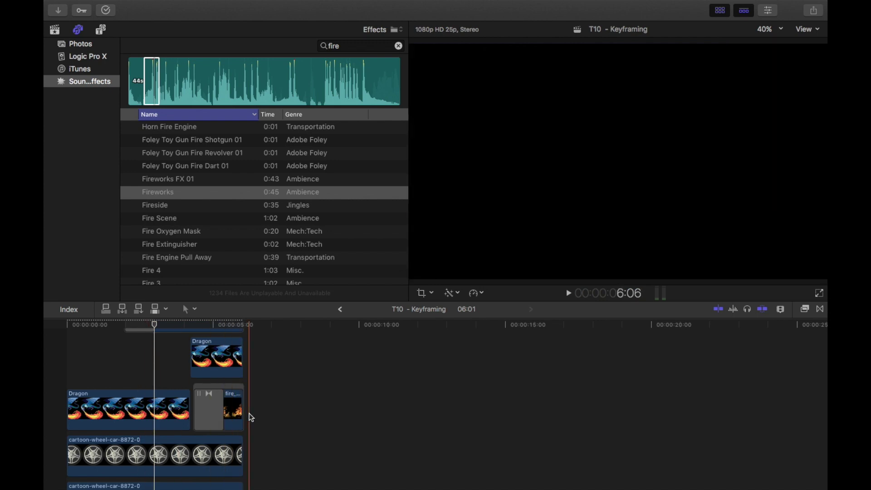
click(184, 370)
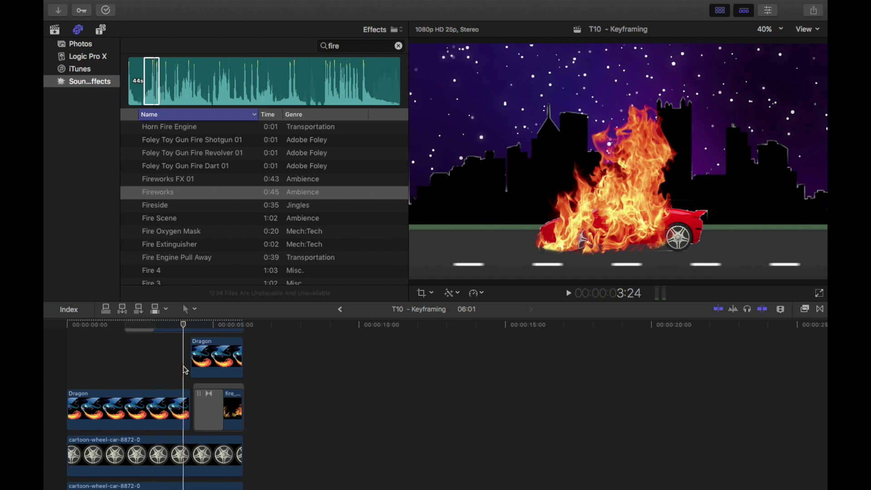